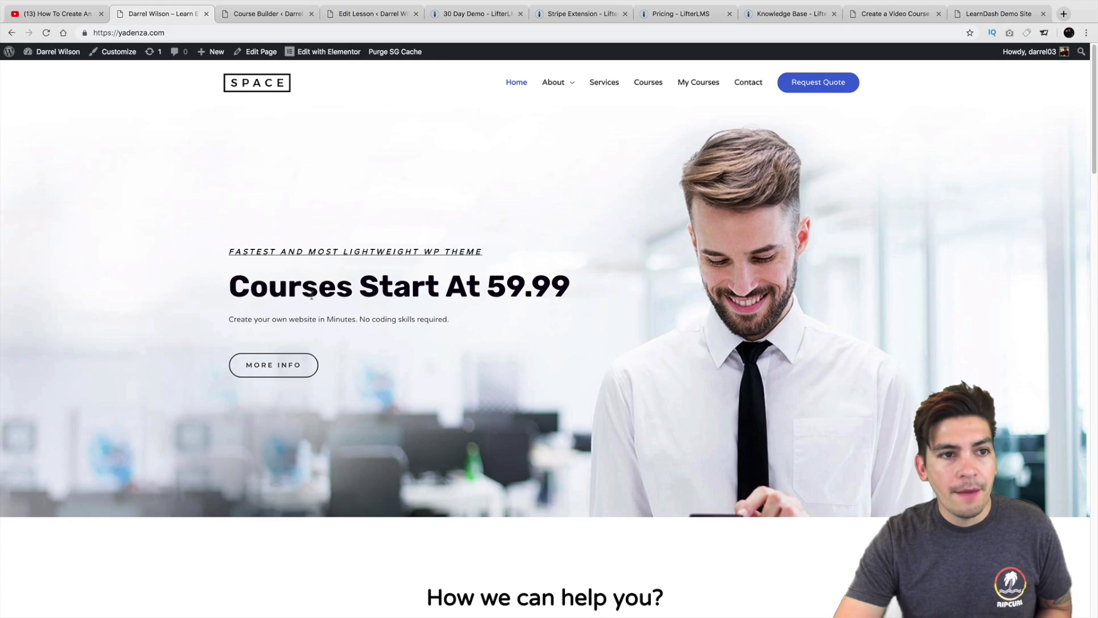
Follow MORE INFO on the homepage to reach the LifterLMS Course Catalog.
click(303, 370)
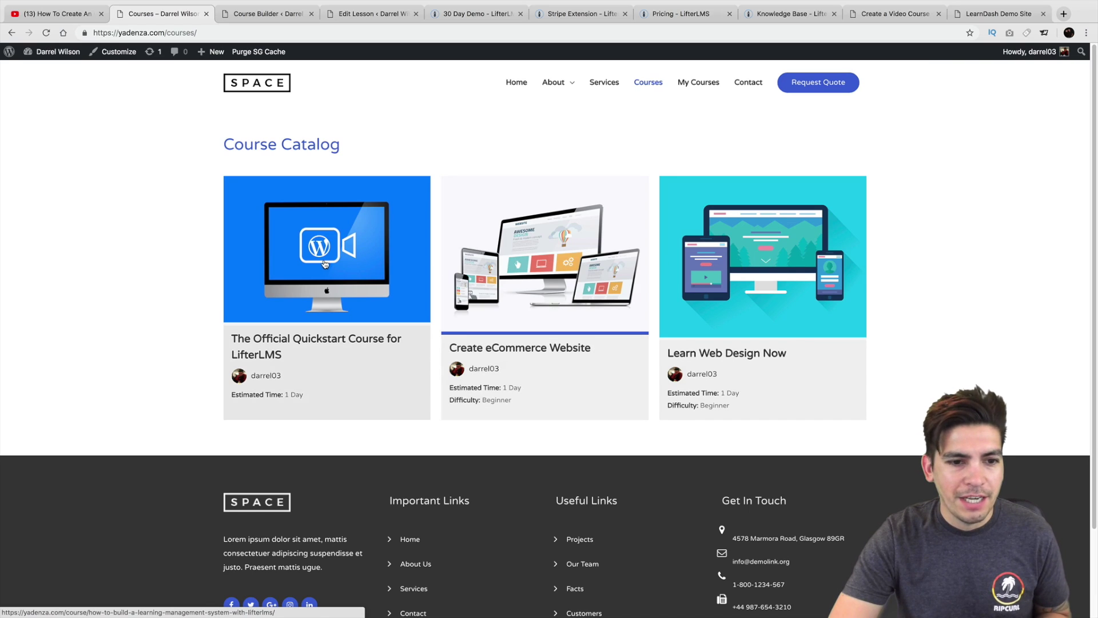
click(531, 261)
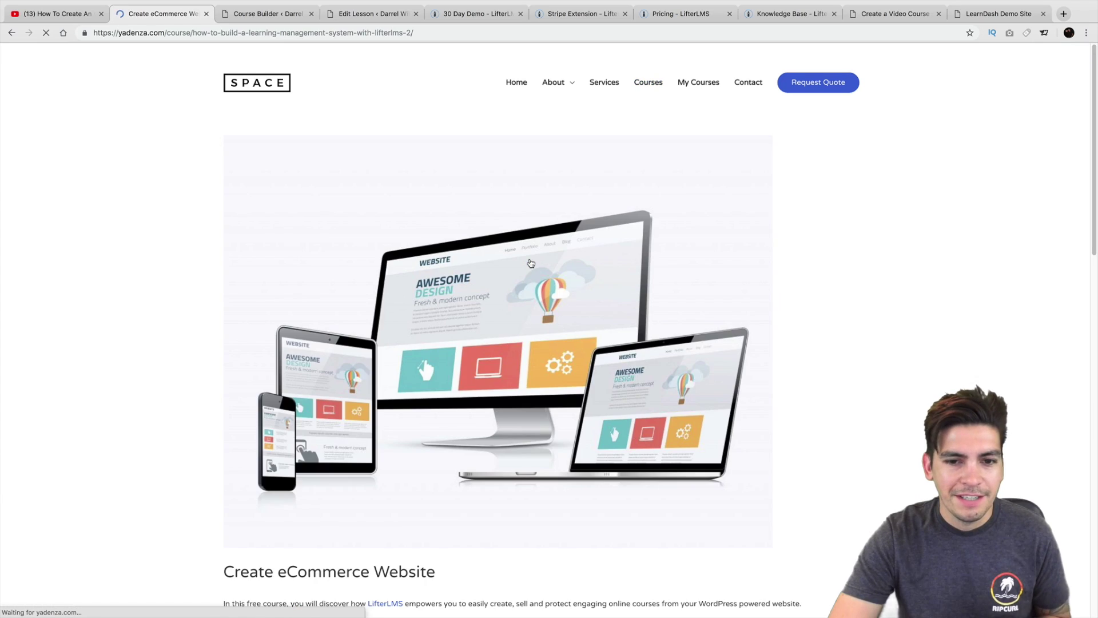
scroll(530, 262, down, 1)
scroll(529, 262, down, 6)
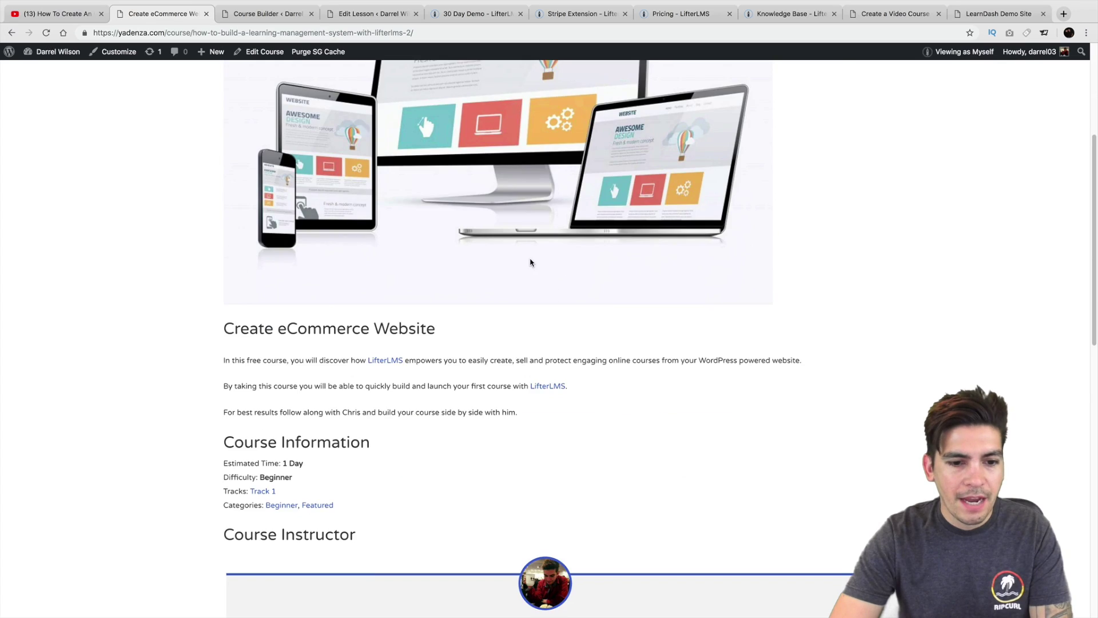
scroll(384, 300, down, 1)
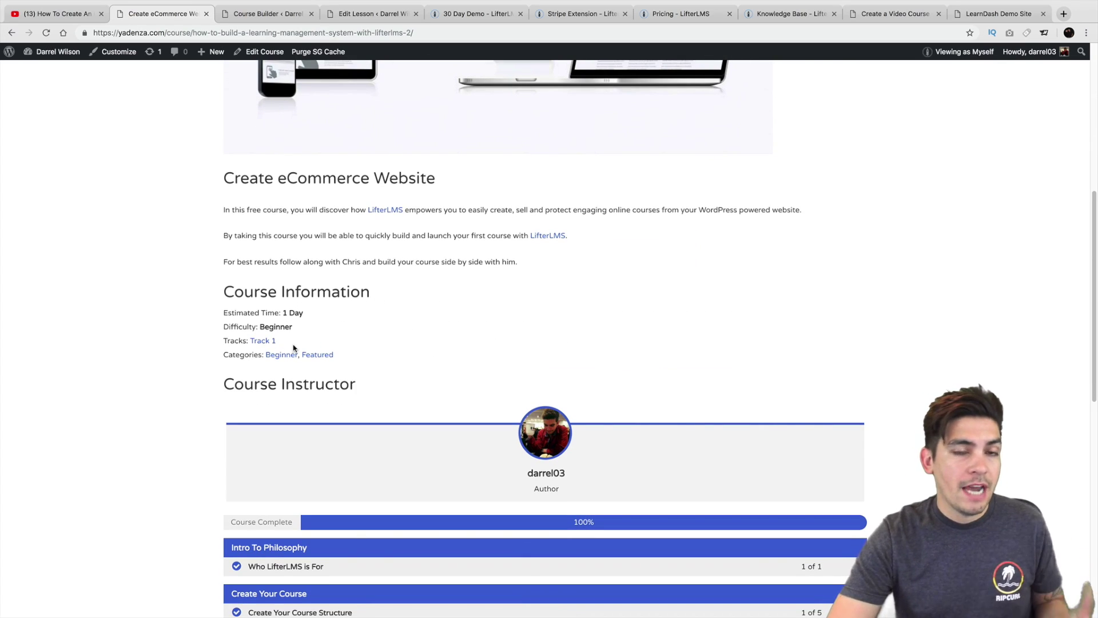
scroll(293, 343, down, 3)
scroll(292, 336, down, 2)
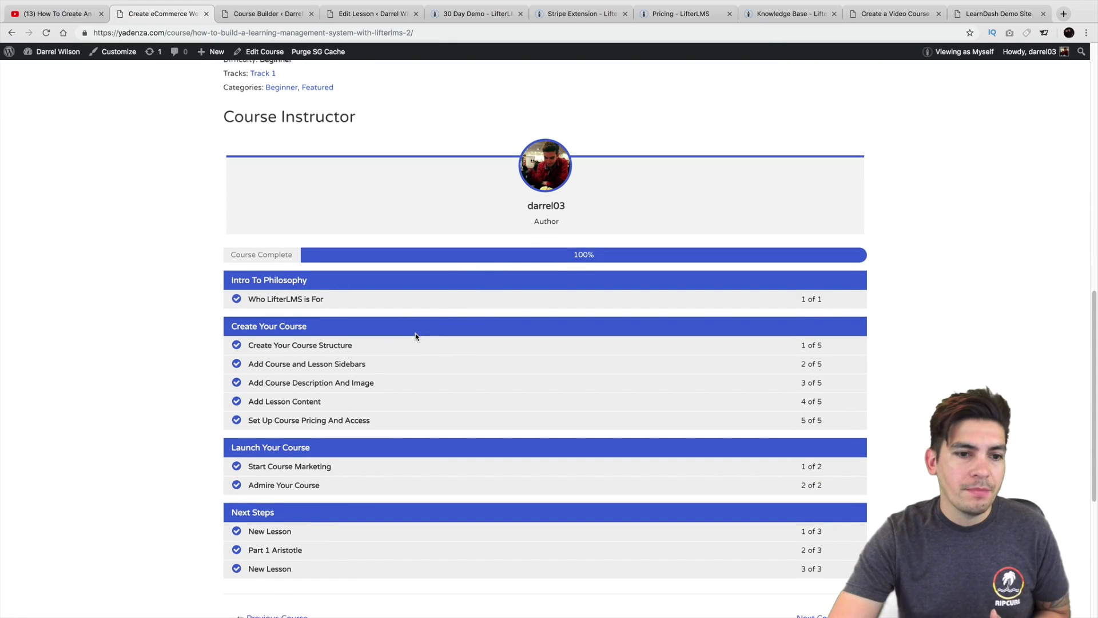
scroll(416, 332, down, 1)
scroll(415, 361, up, 4)
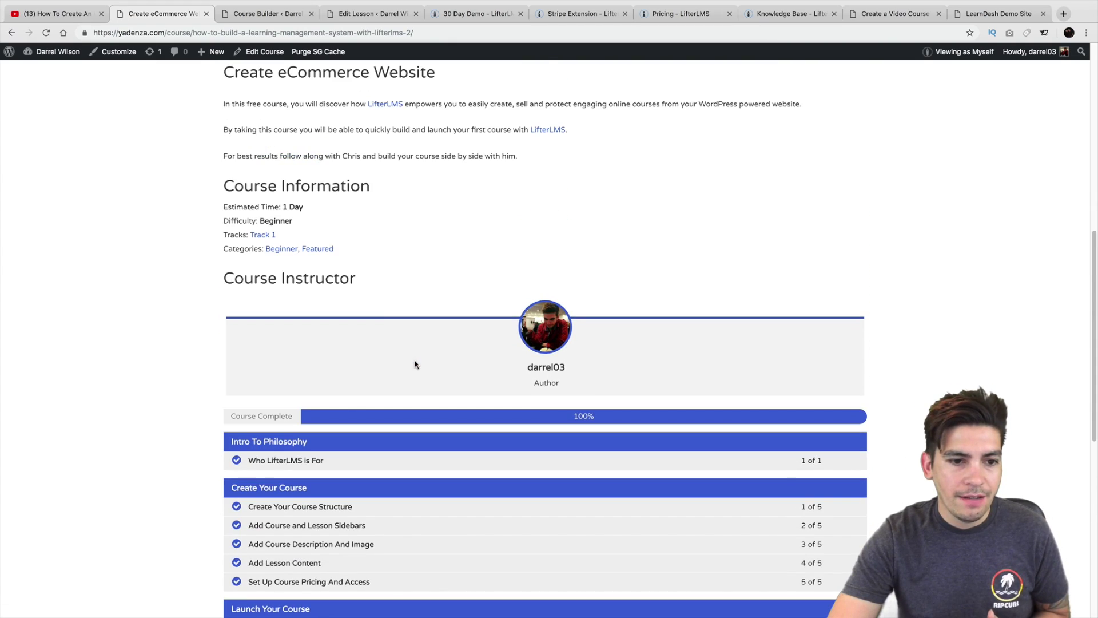
scroll(283, 417, up, 10)
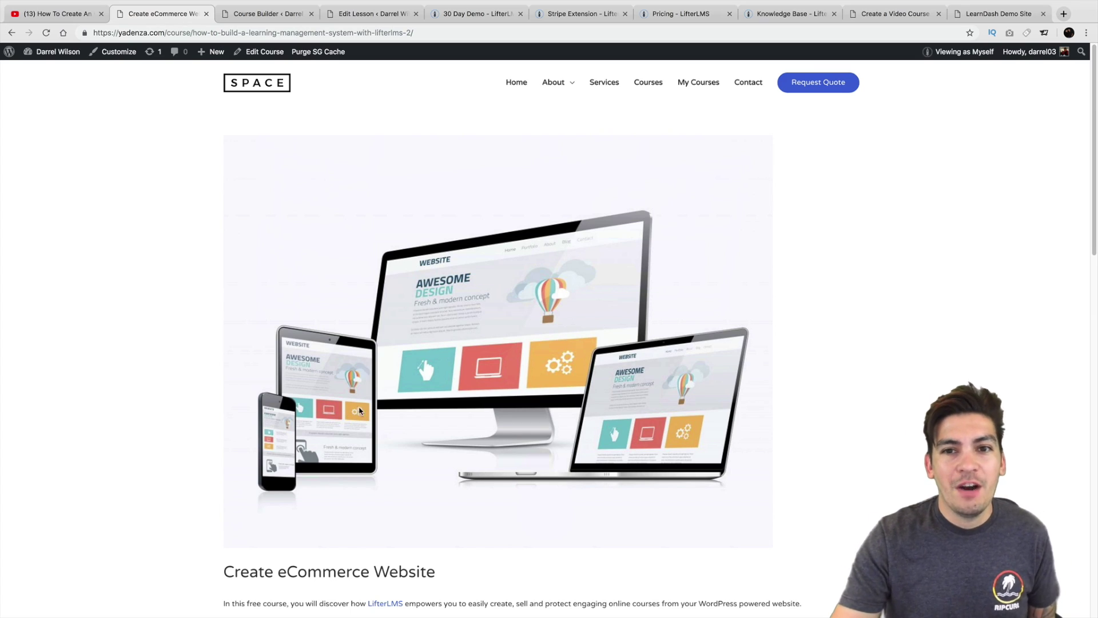
Open My Courses, view the Create eCommerce Website course, then return to the dashboard.
click(698, 96)
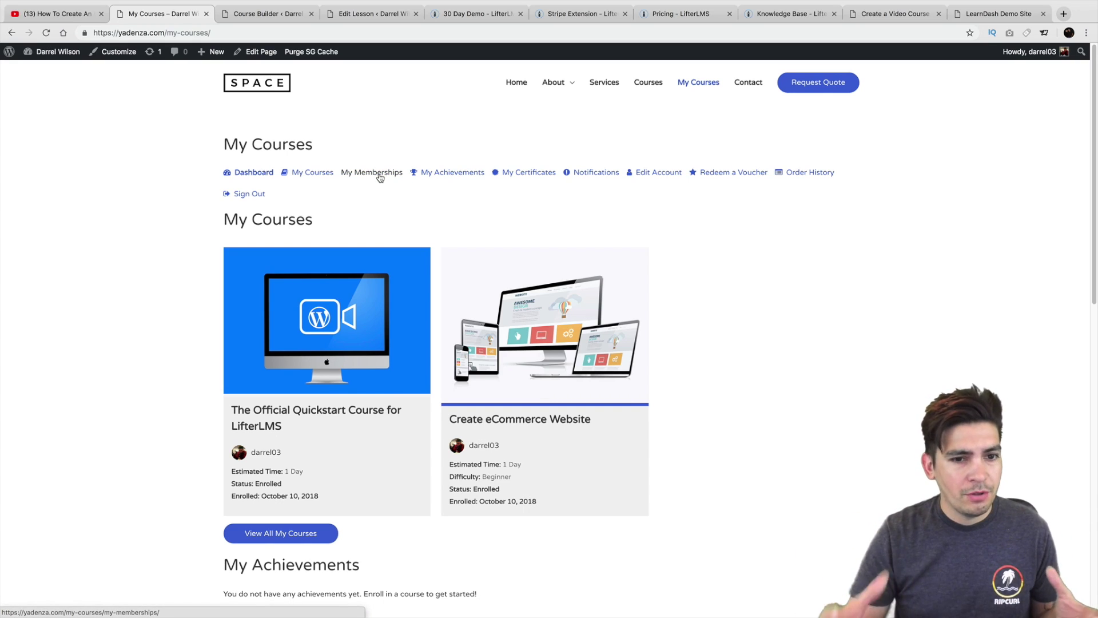
scroll(400, 320, down, 1)
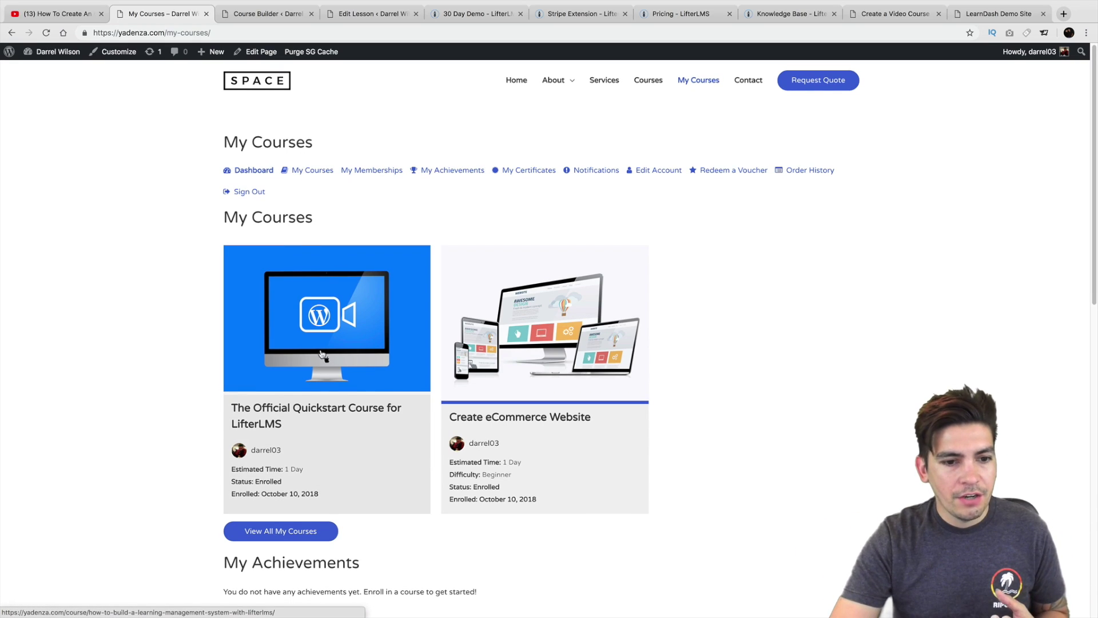
click(504, 342)
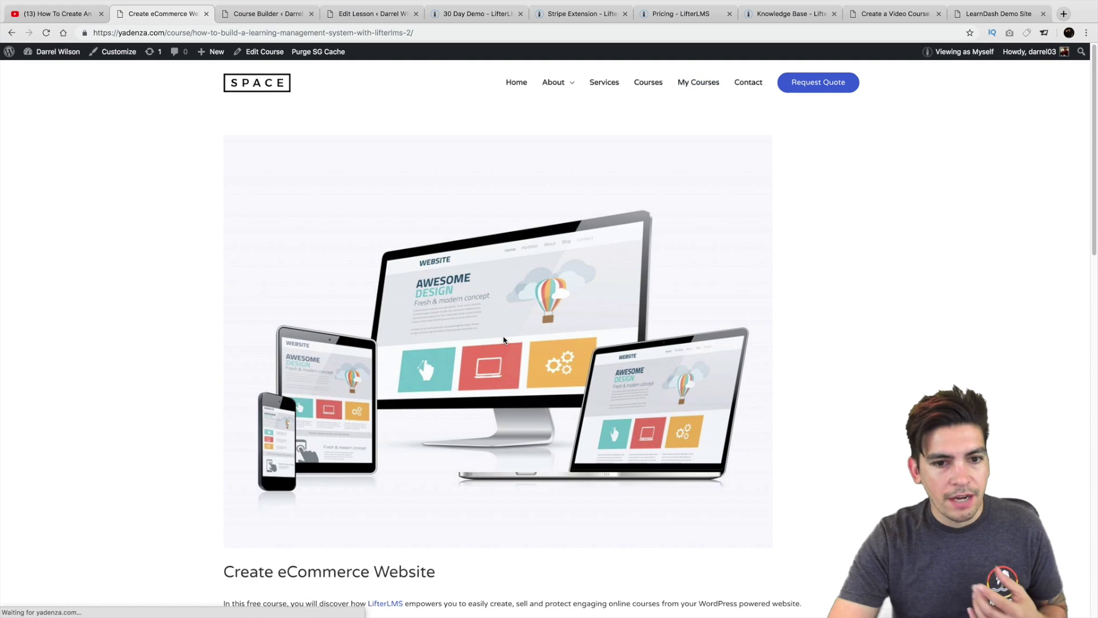
scroll(504, 341, down, 10)
scroll(503, 341, up, 10)
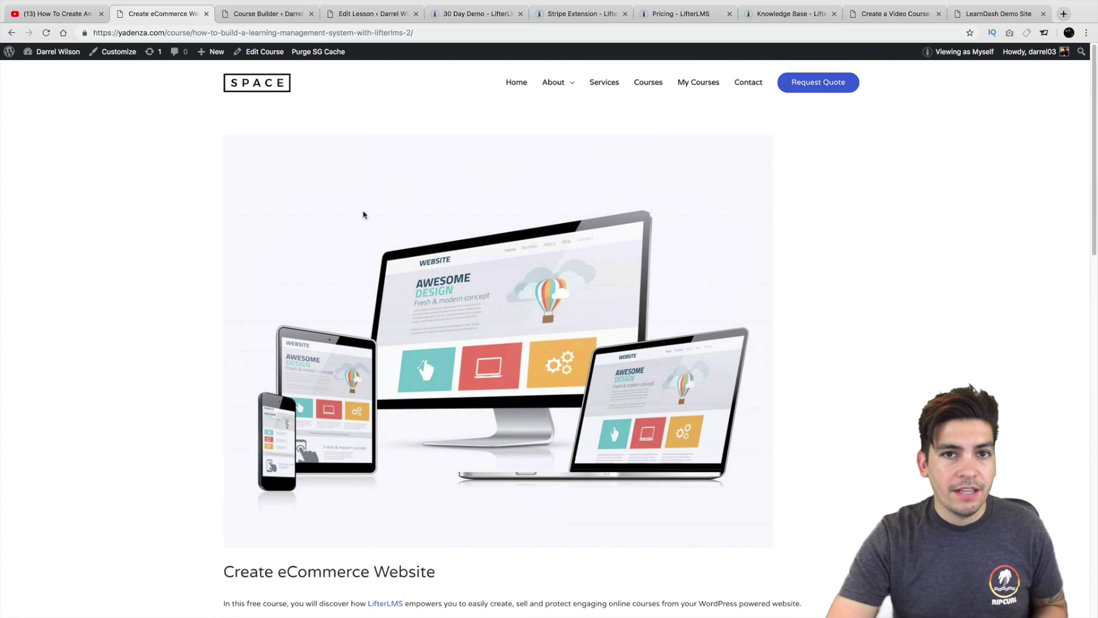
click(10, 33)
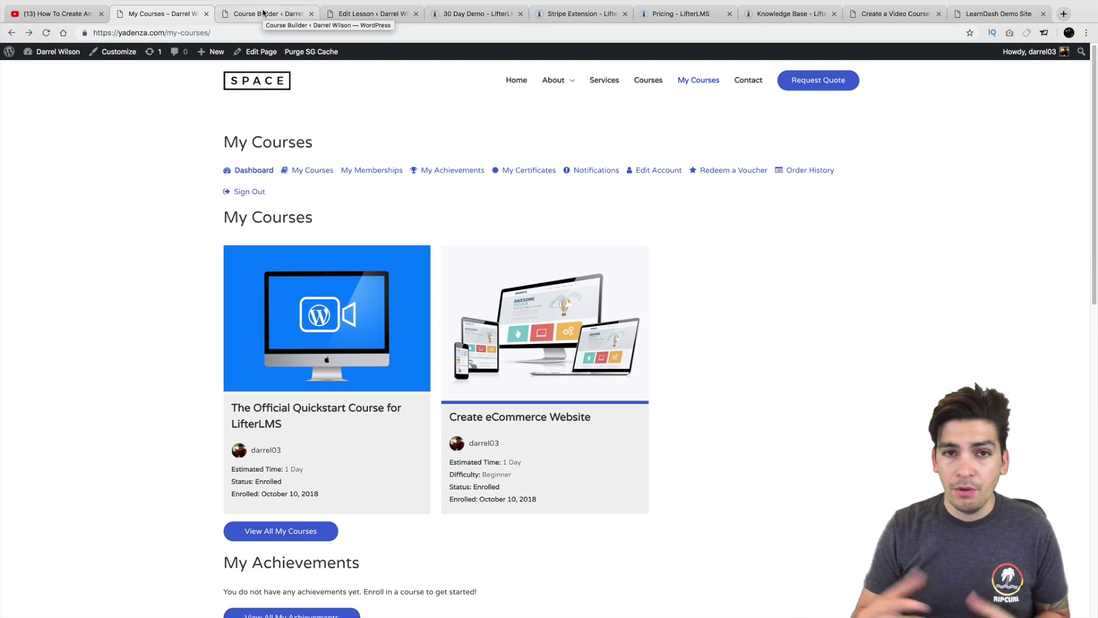
In the Learn Web Design Now builder, drag a New Lesson into Intro To Philosophy and open its editor.
click(264, 13)
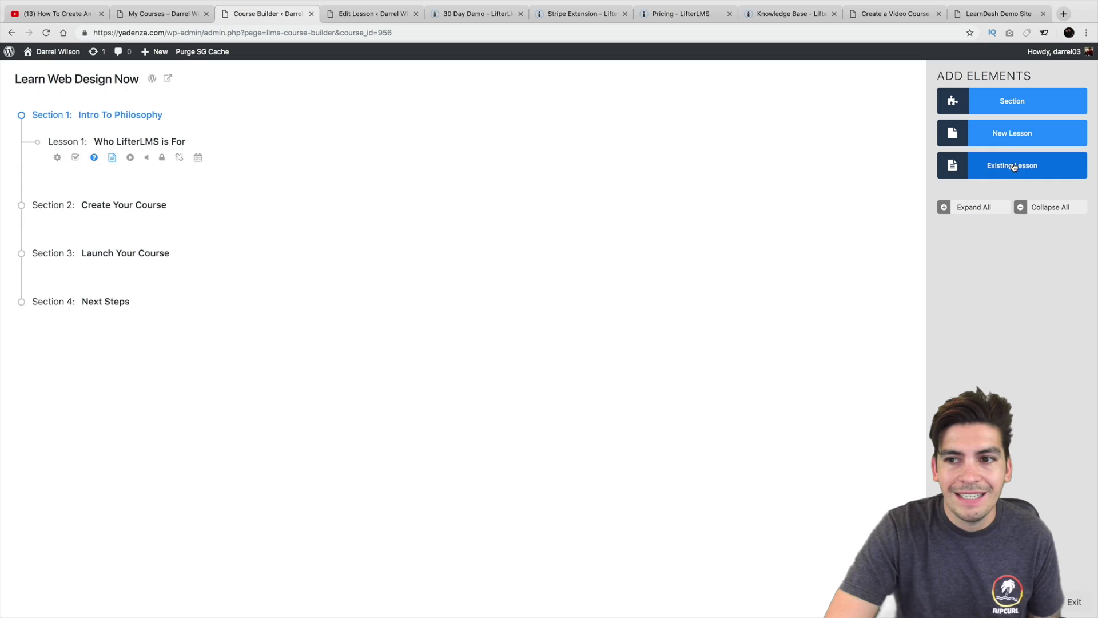
drag(1010, 137, 148, 183)
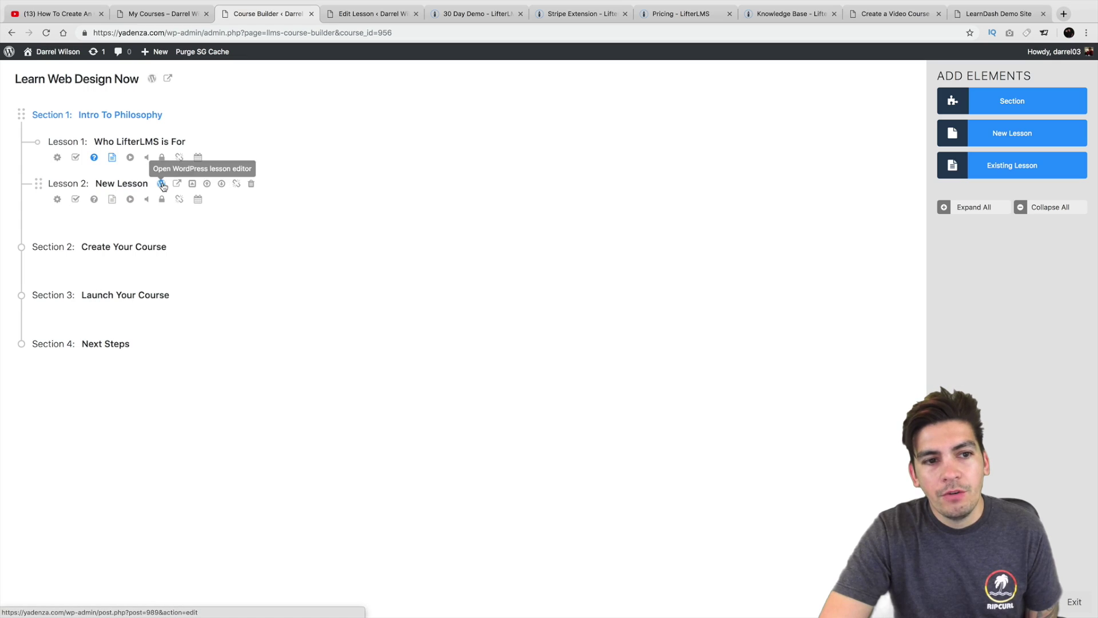
click(162, 183)
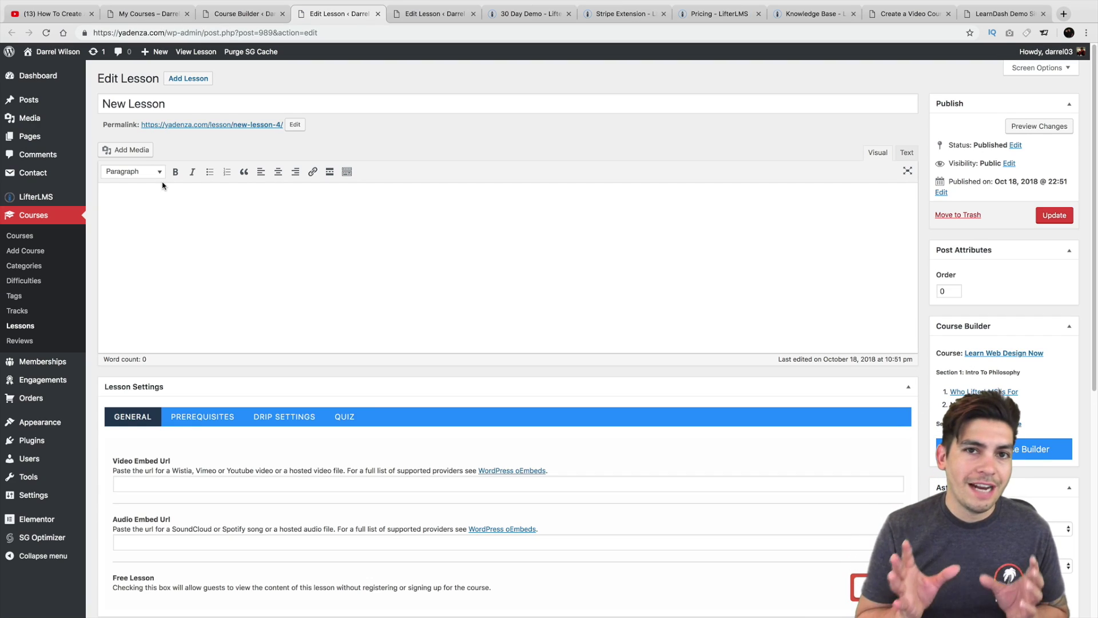
Look over the online course website video on YouTube, then go back to My Courses.
click(55, 14)
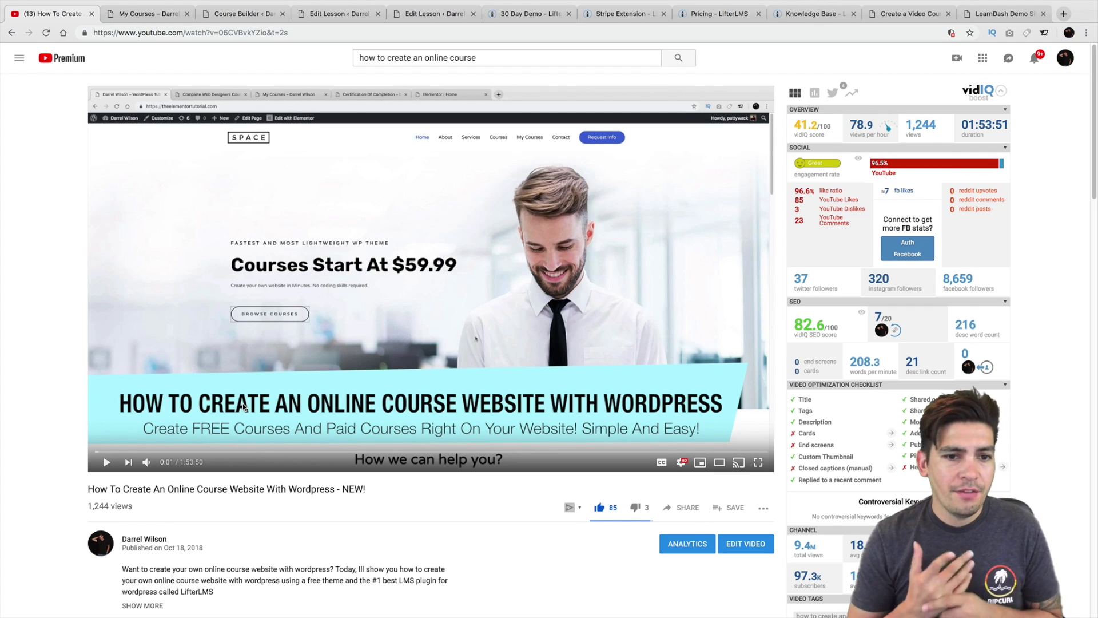
click(148, 14)
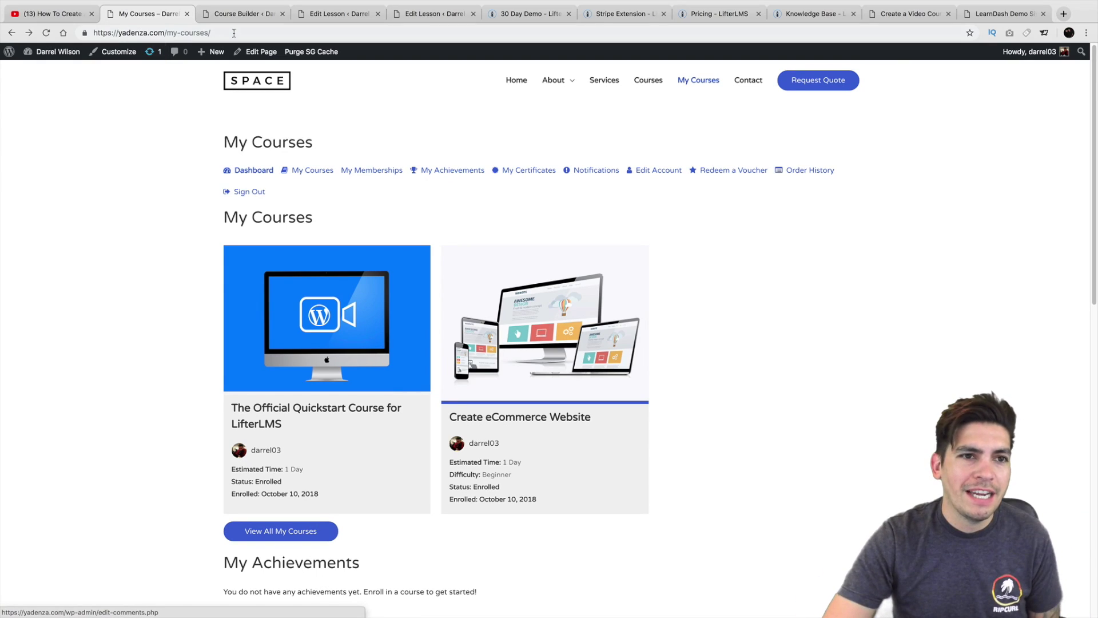
Type 'ffsdfsdfsf' in the New Lesson editor, then return to the Learn Web Design Now builder.
click(243, 13)
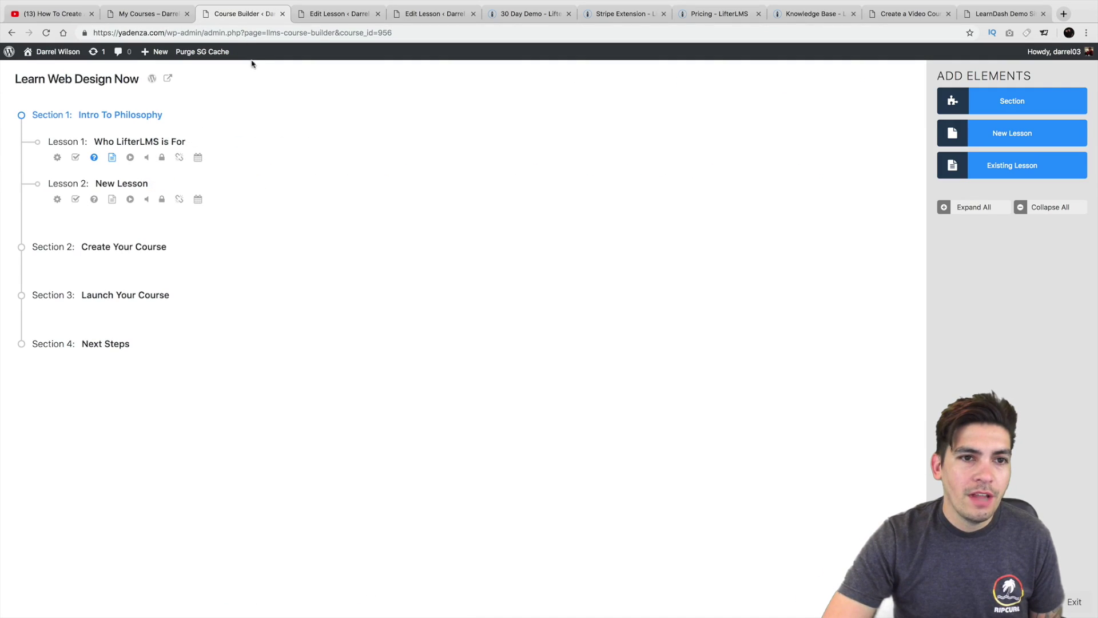
click(321, 15)
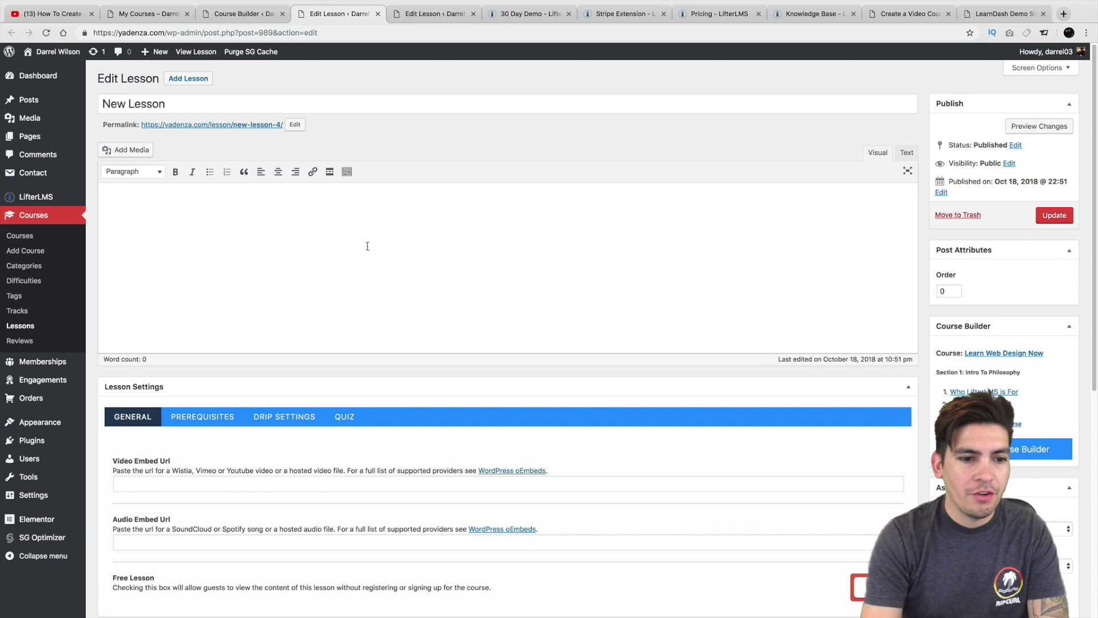
text(ffsdfsdfsf)
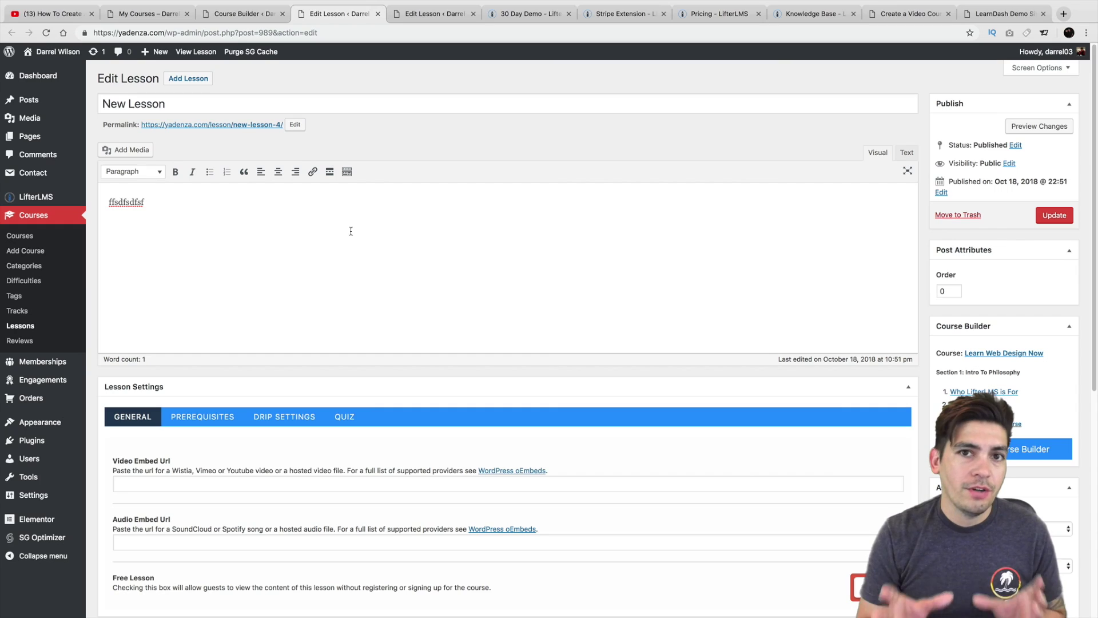
click(245, 14)
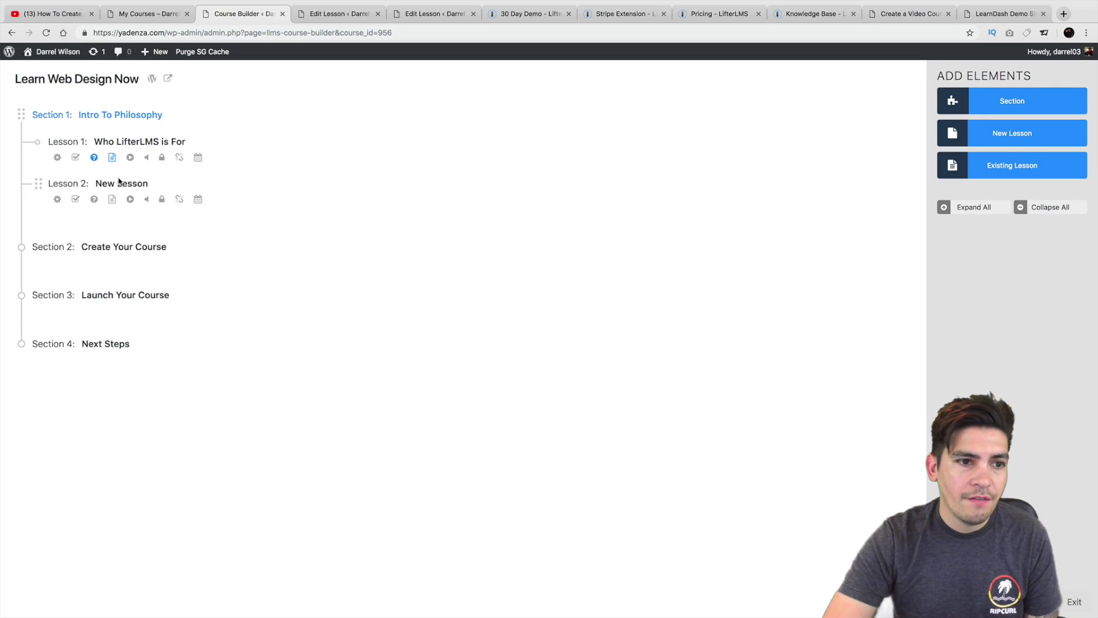
Move New Lesson above Who LifterLMS is For and restore Create Your Course as Section 2.
drag(38, 183, 39, 150)
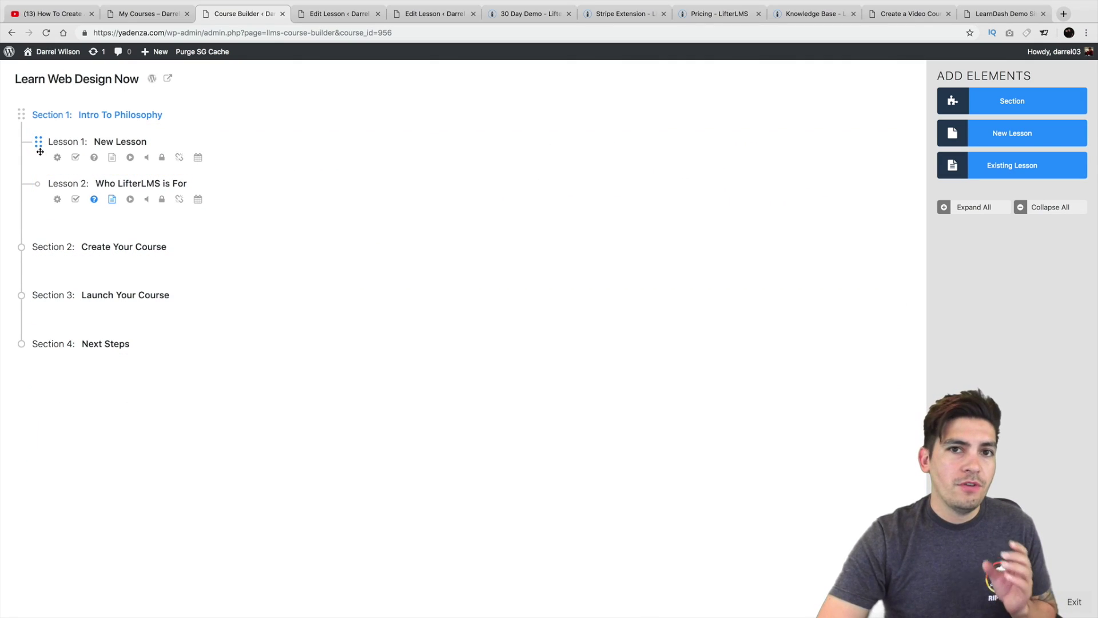
mouse_move(87, 144)
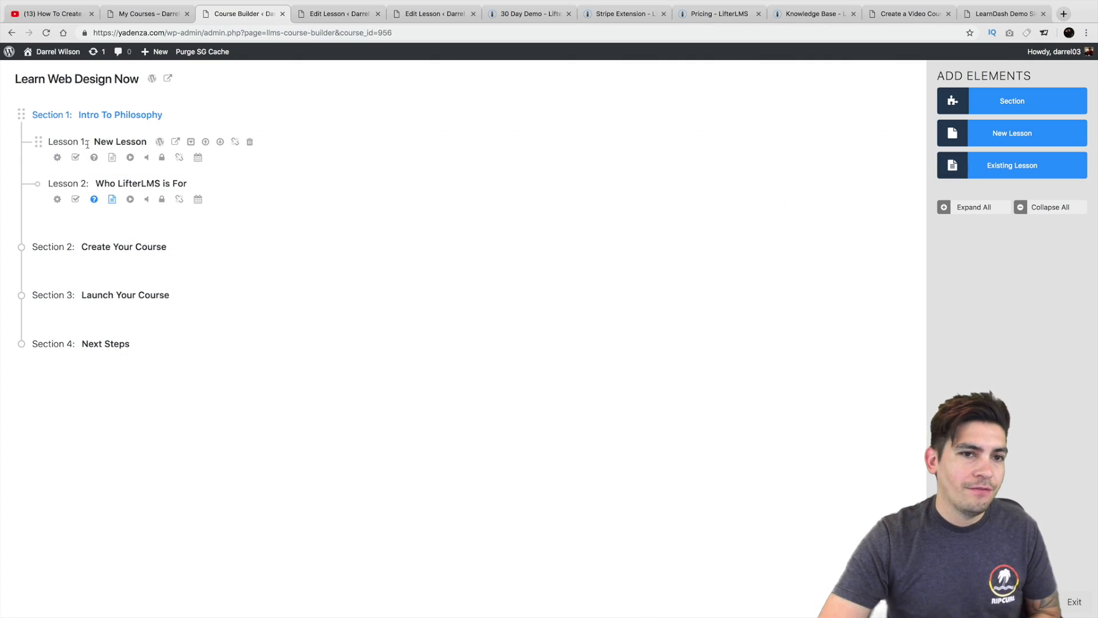
drag(20, 294, 25, 248)
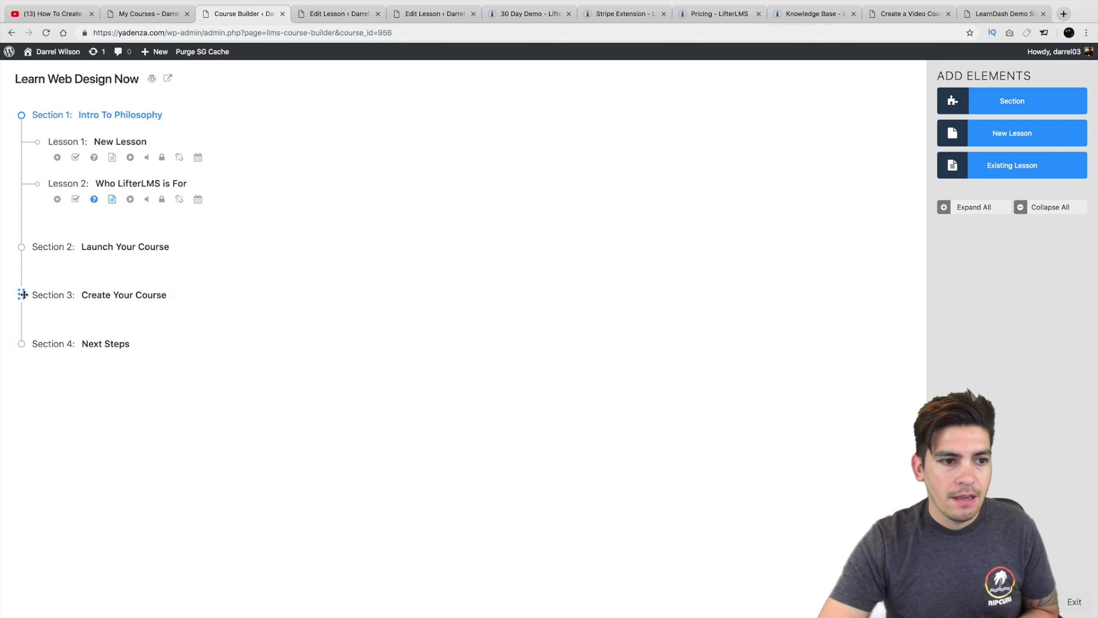
drag(21, 294, 25, 246)
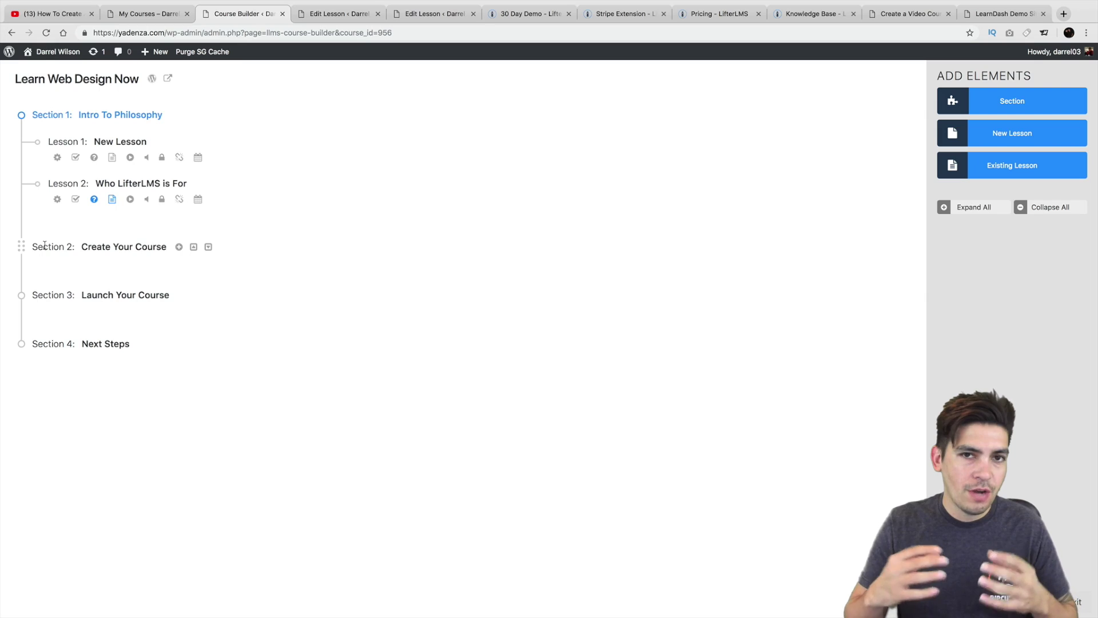
Open The Official Quickstart Course for LifterLMS from My Courses and start its Why LifterLMS lesson.
click(155, 17)
click(334, 372)
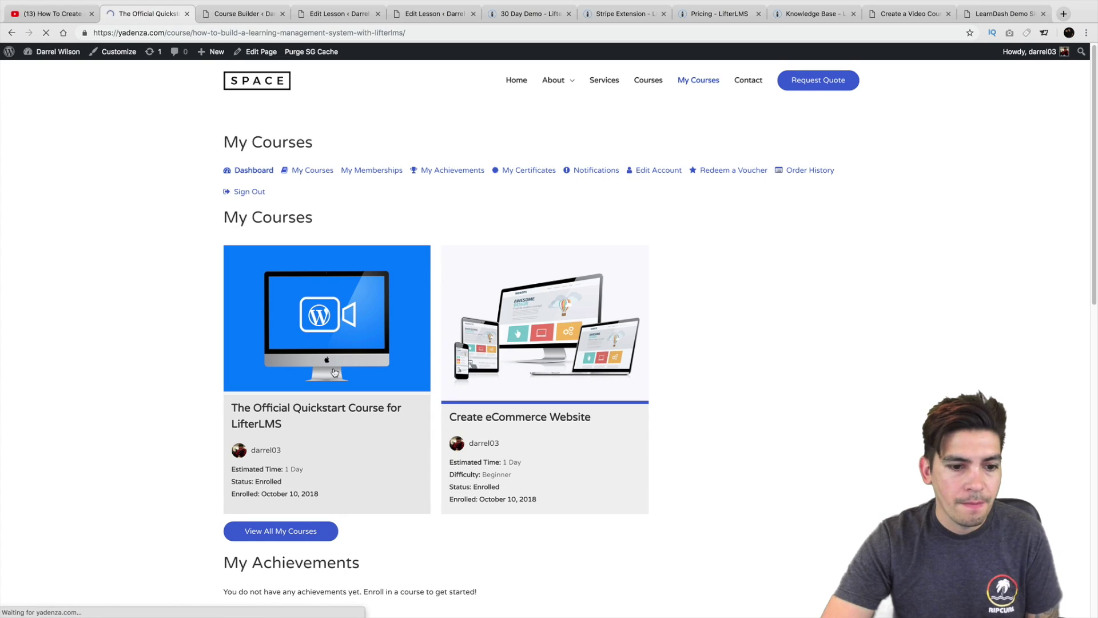
scroll(335, 371, down, 7)
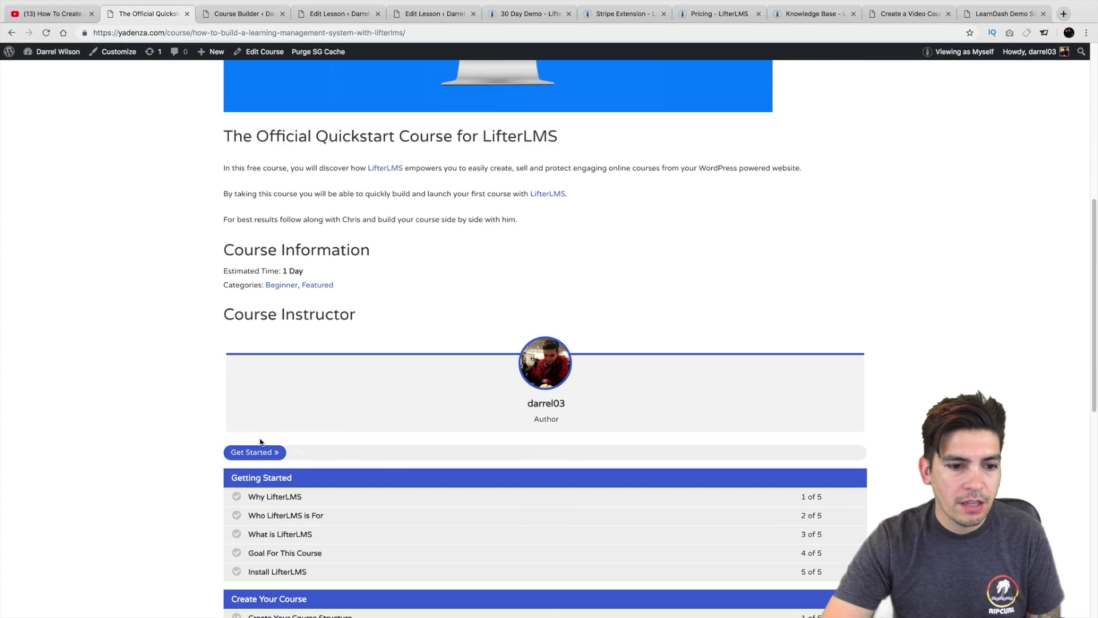
click(258, 452)
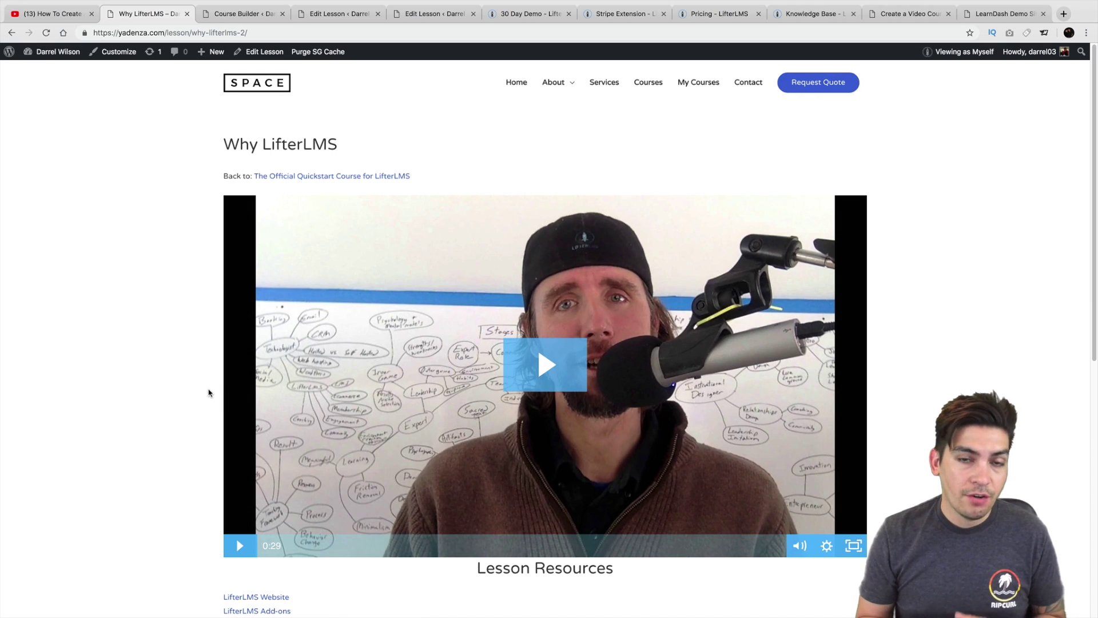
scroll(209, 393, down, 1)
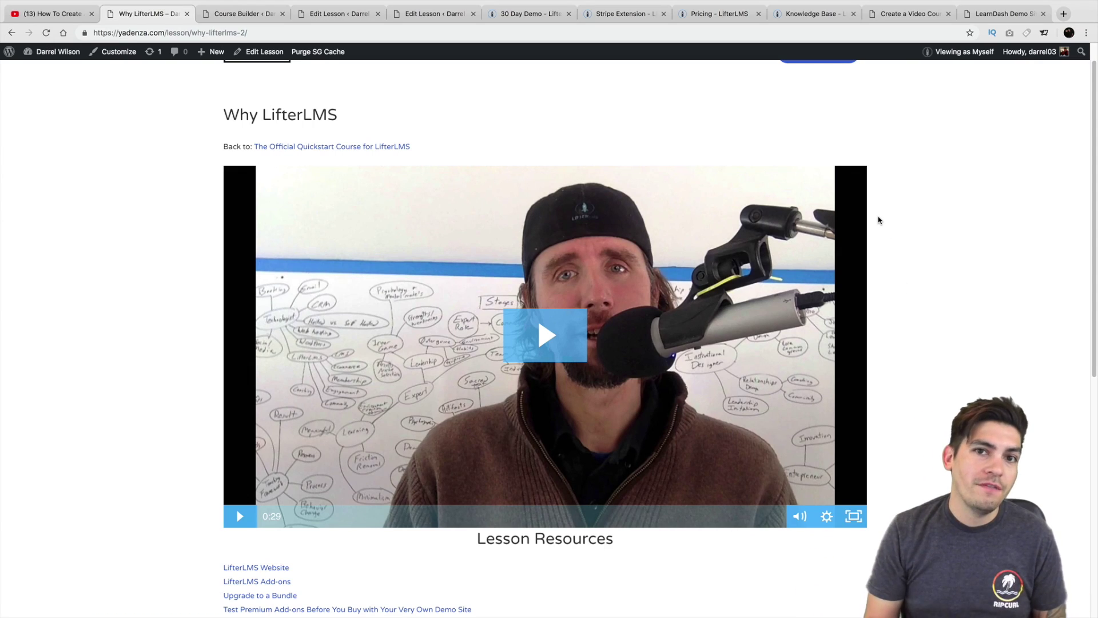
scroll(911, 260, down, 2)
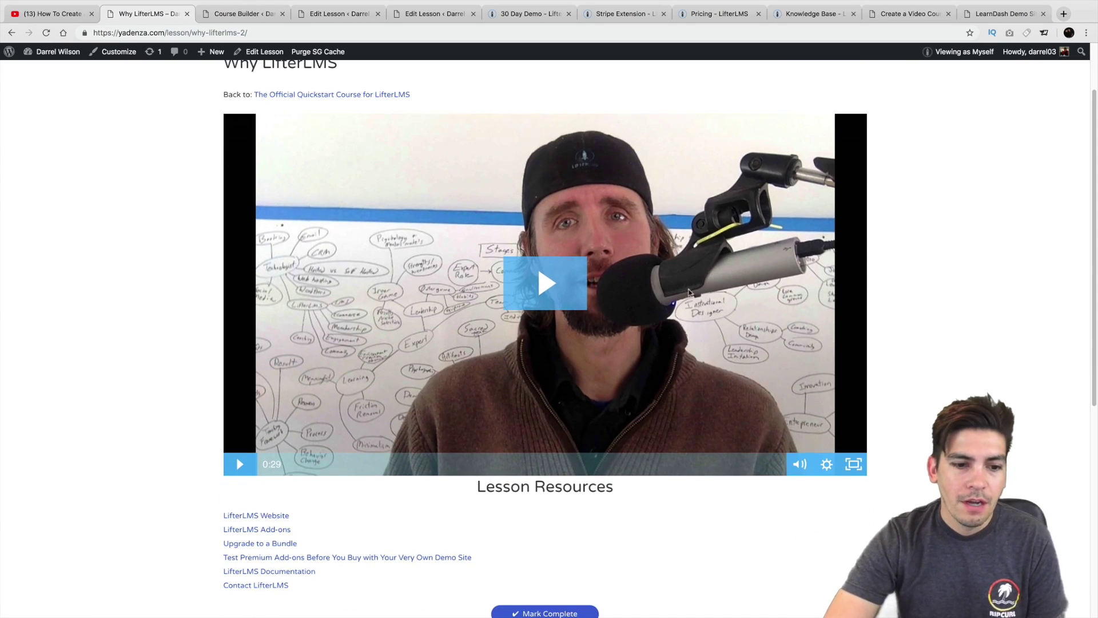
Play and pause the Why LifterLMS video, then mark the lesson complete.
click(571, 284)
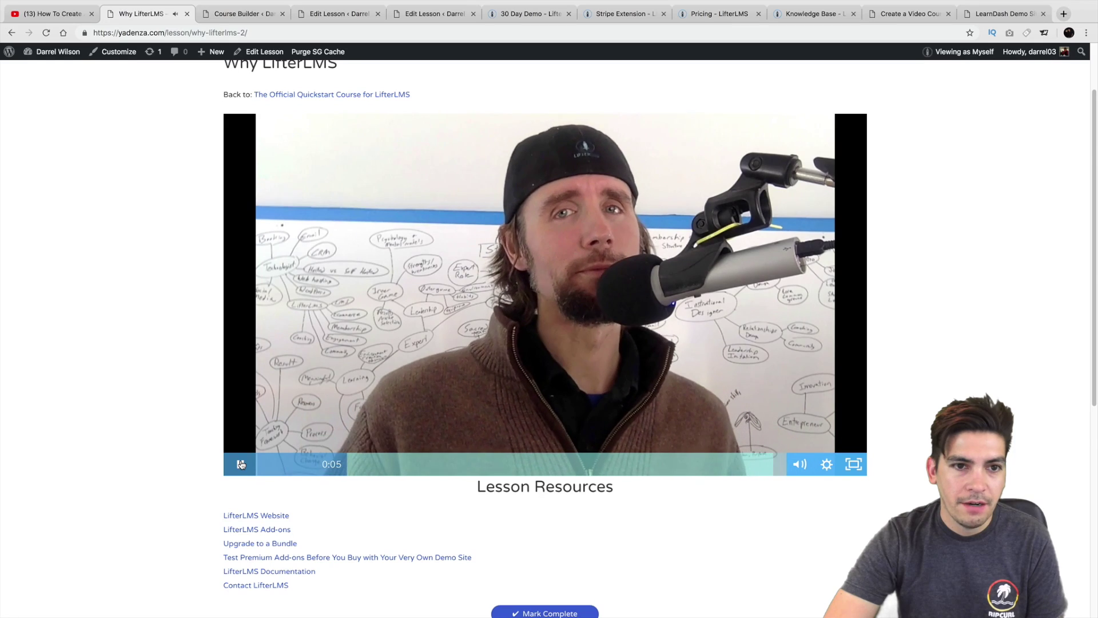
click(279, 436)
scroll(279, 436, down, 5)
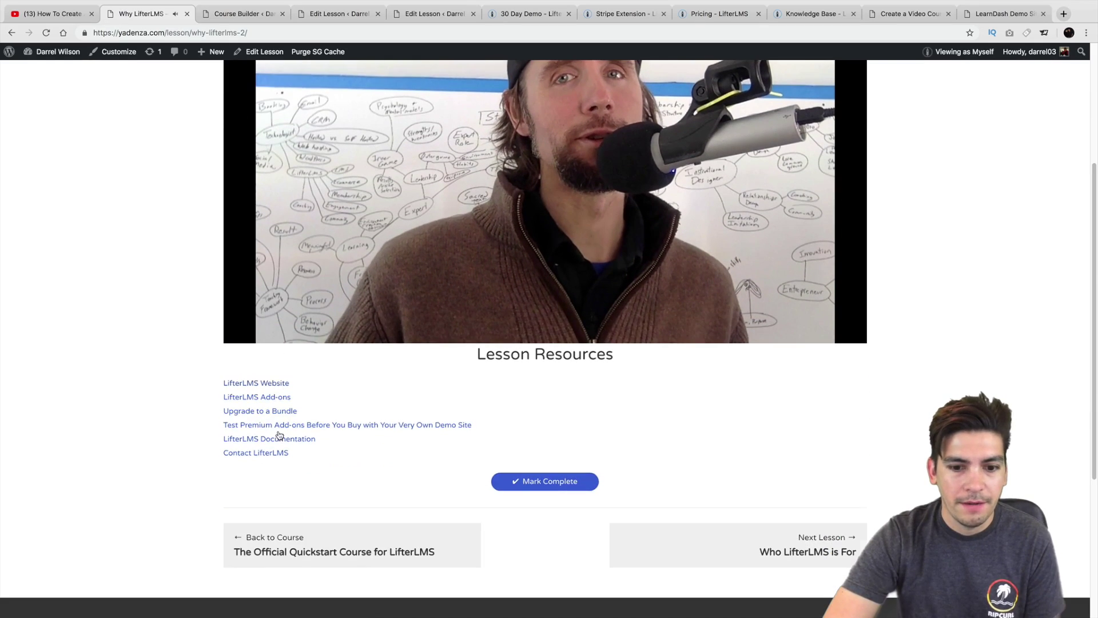
click(531, 477)
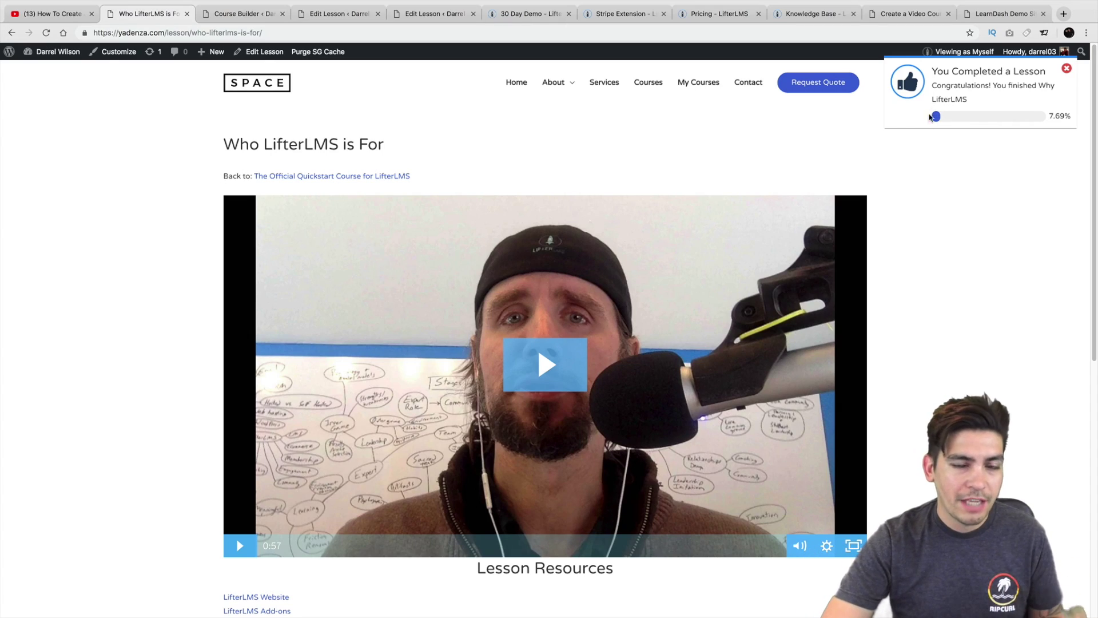
Follow the Upgrade to a Bundle resource link, then move on to the What is LifterLMS lesson.
scroll(744, 280, down, 3)
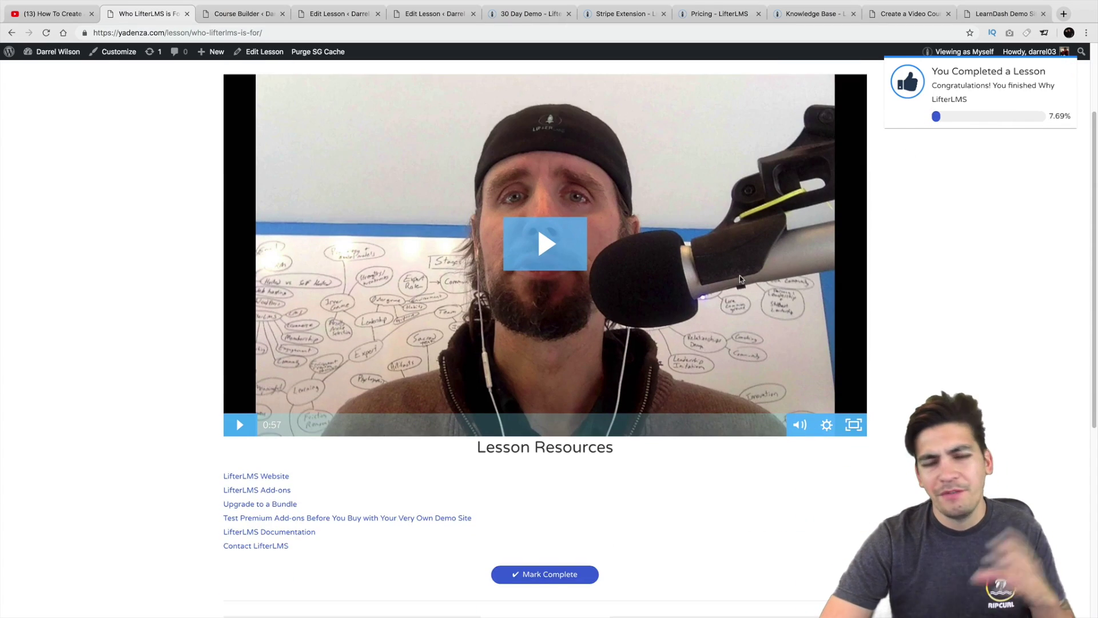
scroll(758, 543, down, 1)
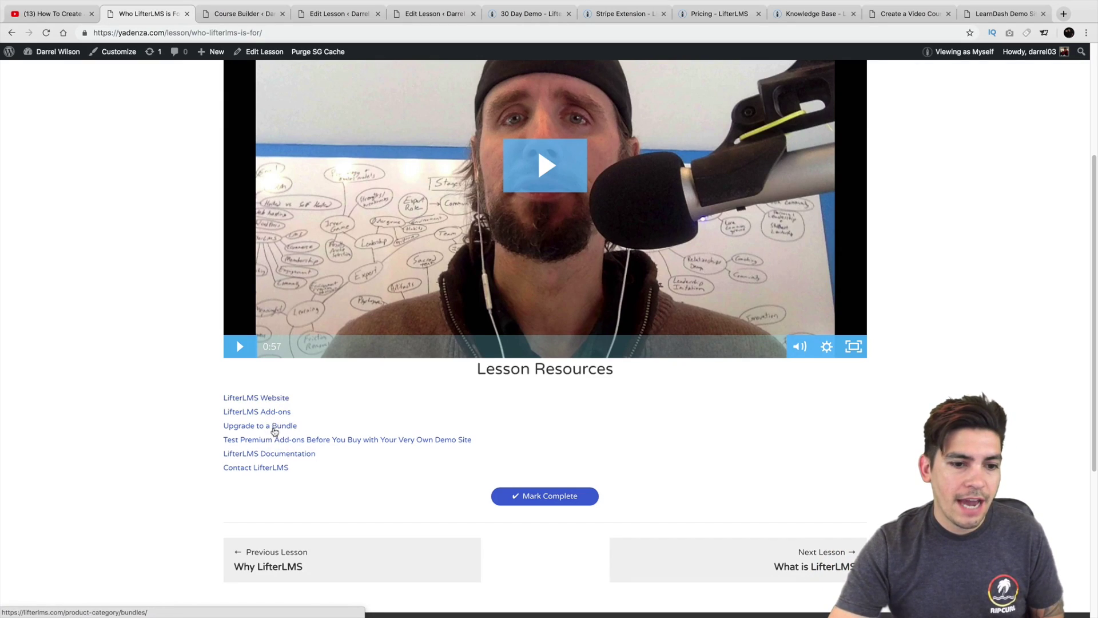
click(275, 431)
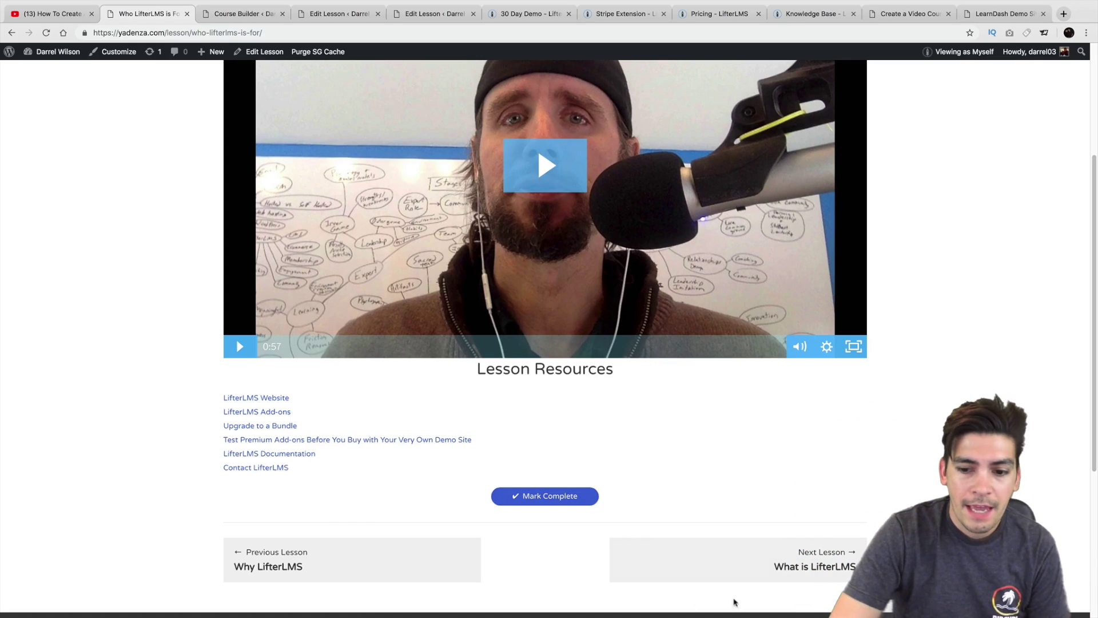
click(820, 562)
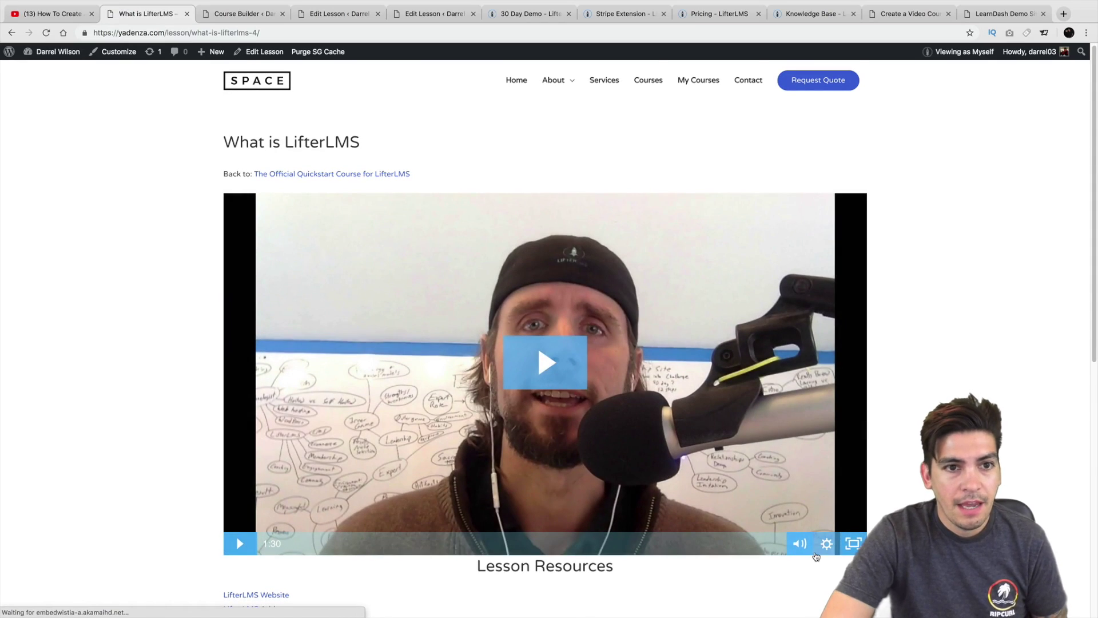
scroll(816, 557, down, 1)
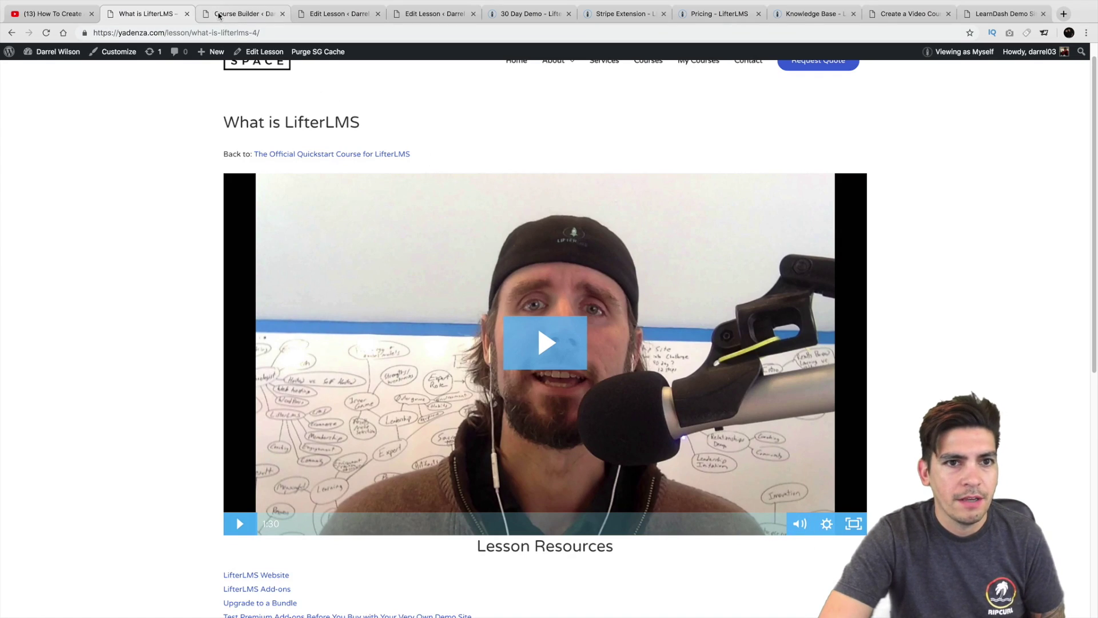
scroll(569, 143, up, 1)
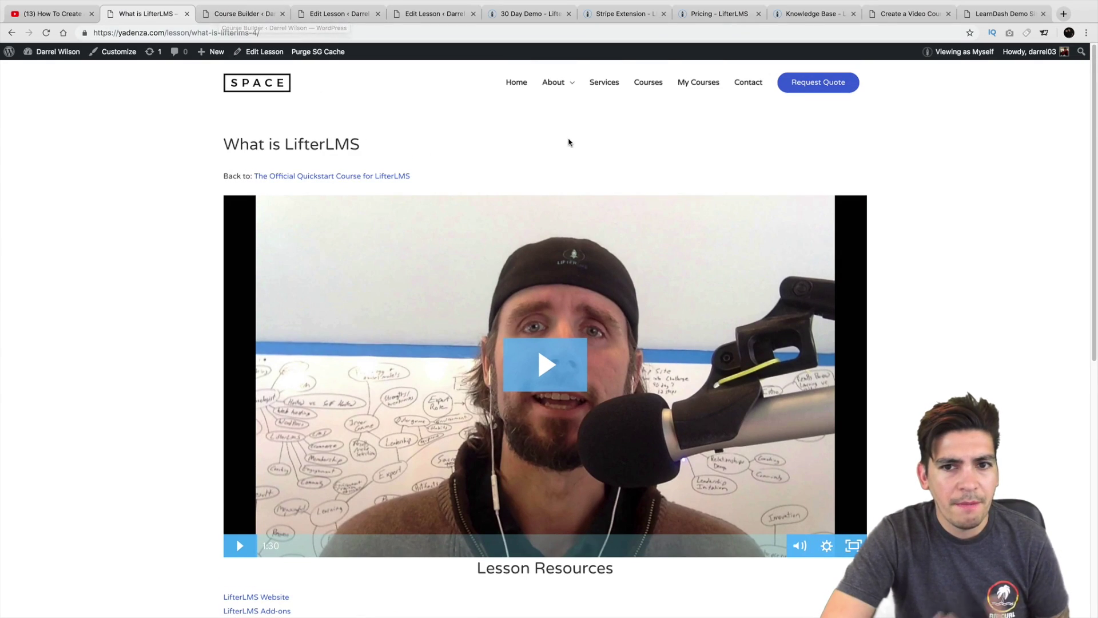
Open the Courses catalog listing three courses, each estimated at 1 Day.
click(654, 87)
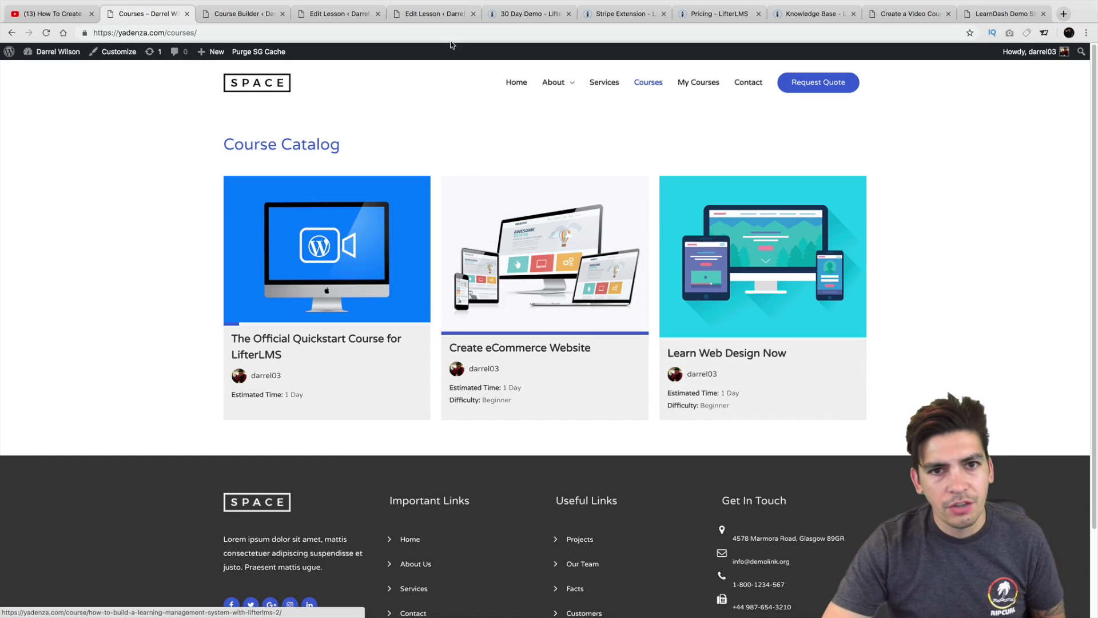
Browse the 30 Day Demo page's $1 trial benefits and FAQ, then return to the top.
click(502, 15)
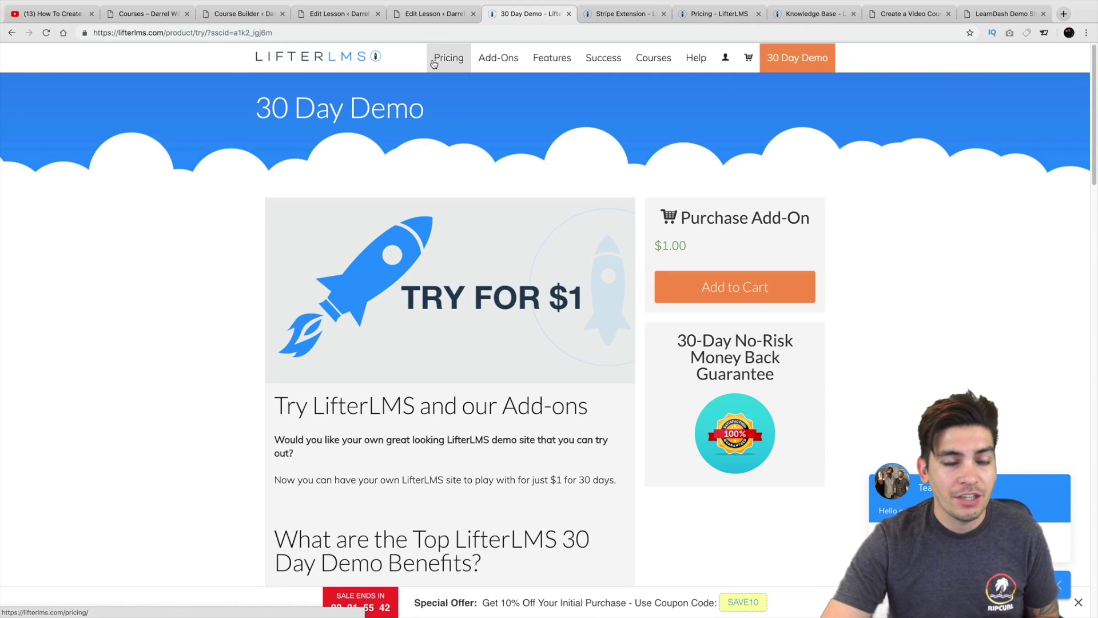
scroll(433, 64, down, 2)
scroll(433, 60, down, 3)
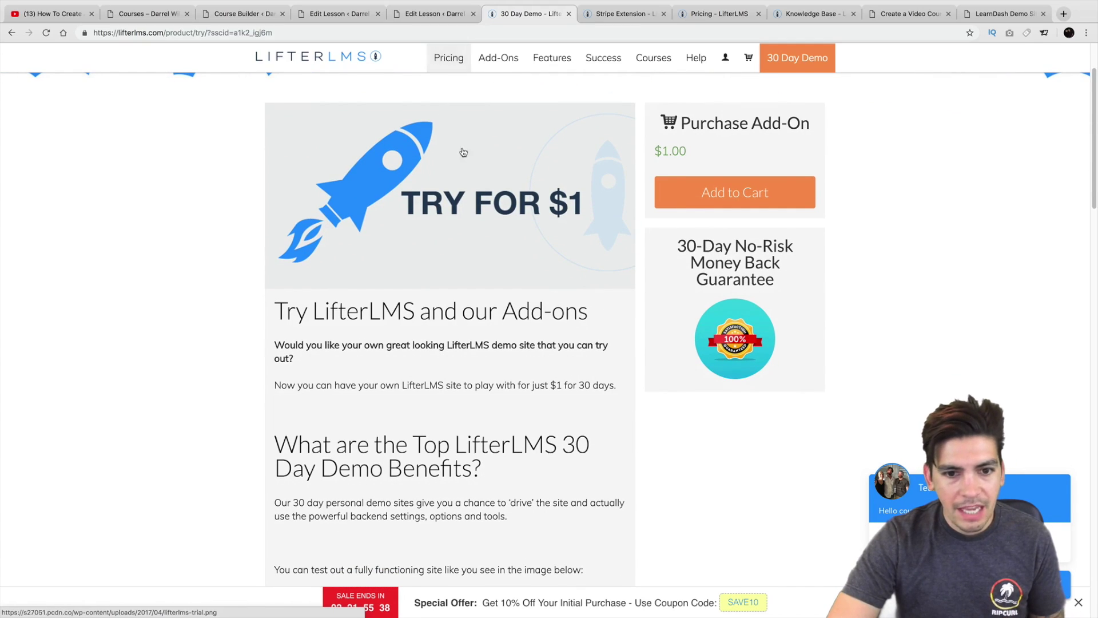
scroll(424, 315, down, 1)
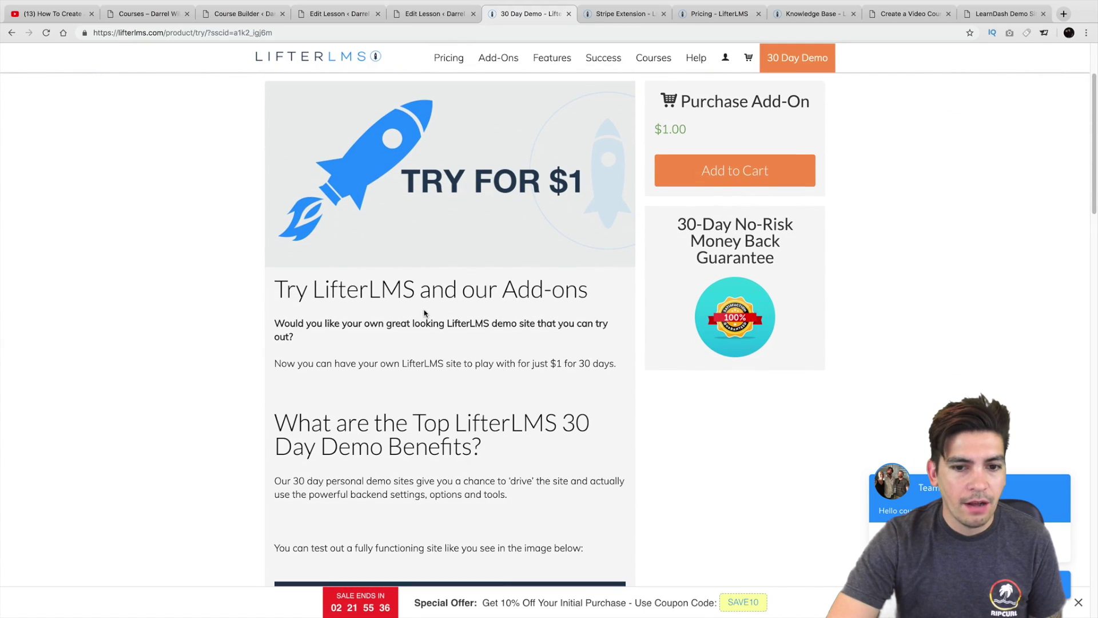
scroll(425, 315, down, 8)
scroll(423, 307, down, 12)
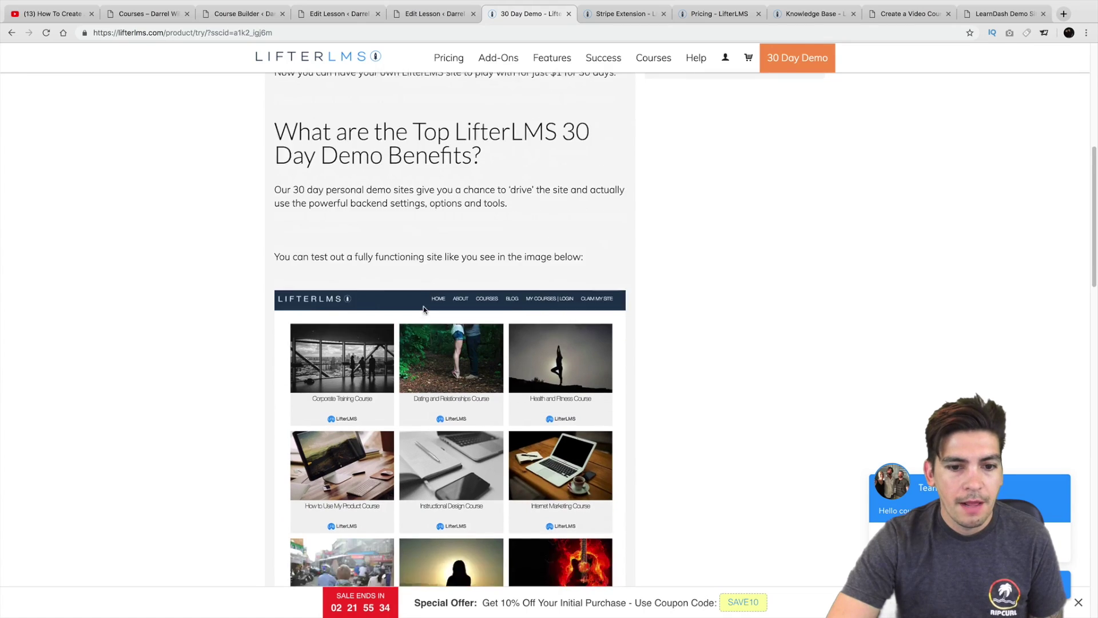
scroll(423, 302, down, 5)
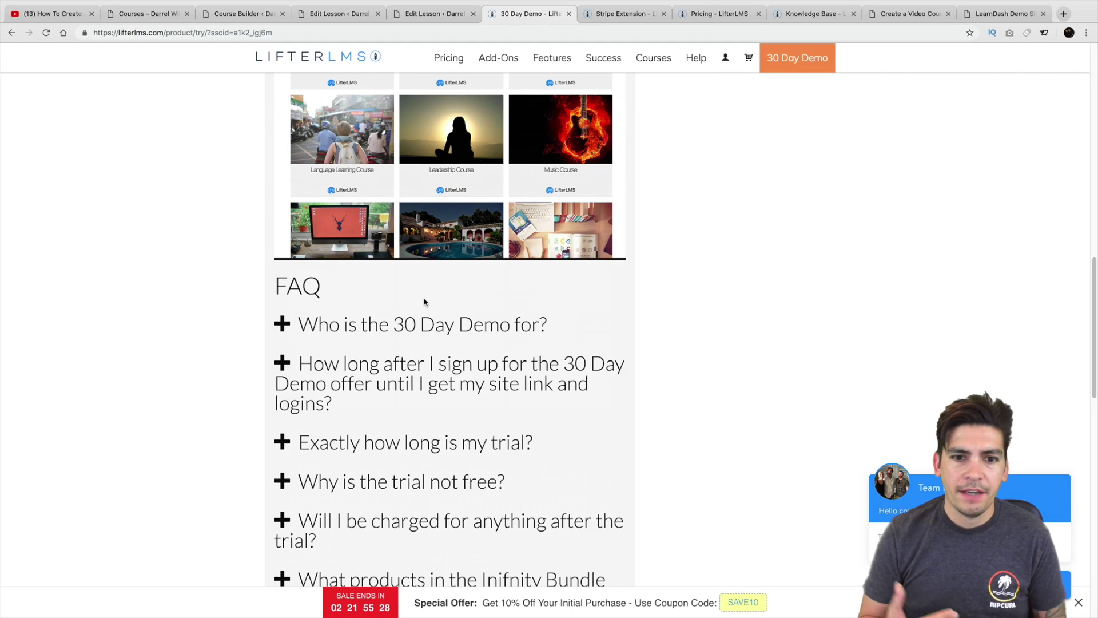
scroll(424, 301, up, 20)
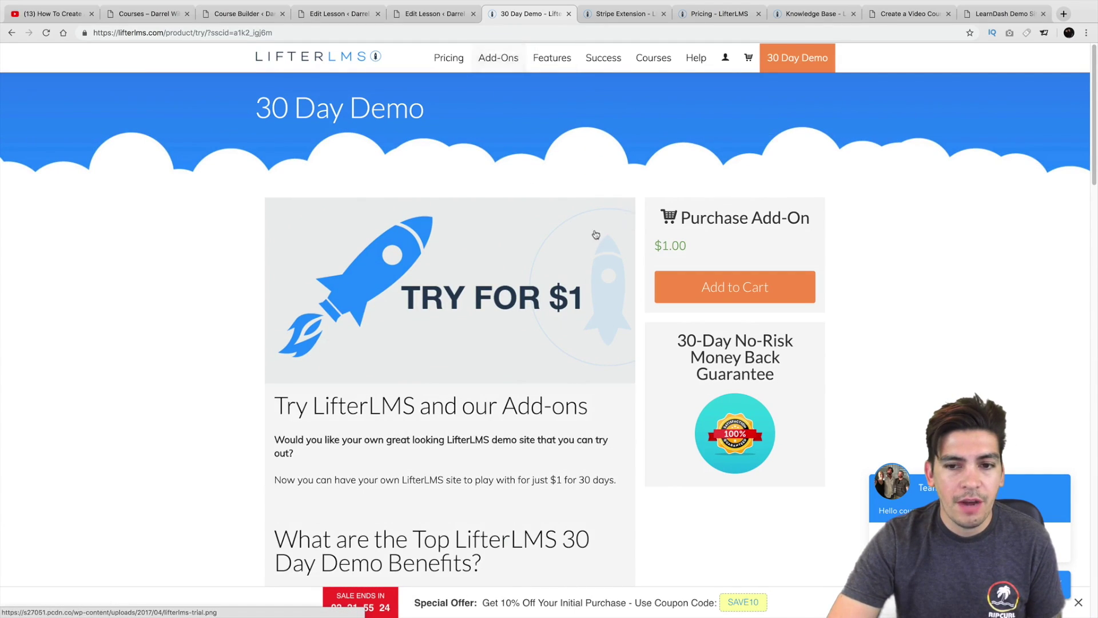
Open the LifterLMS add-ons store and scroll down to the PayPal and Stripe Extension cards.
click(504, 63)
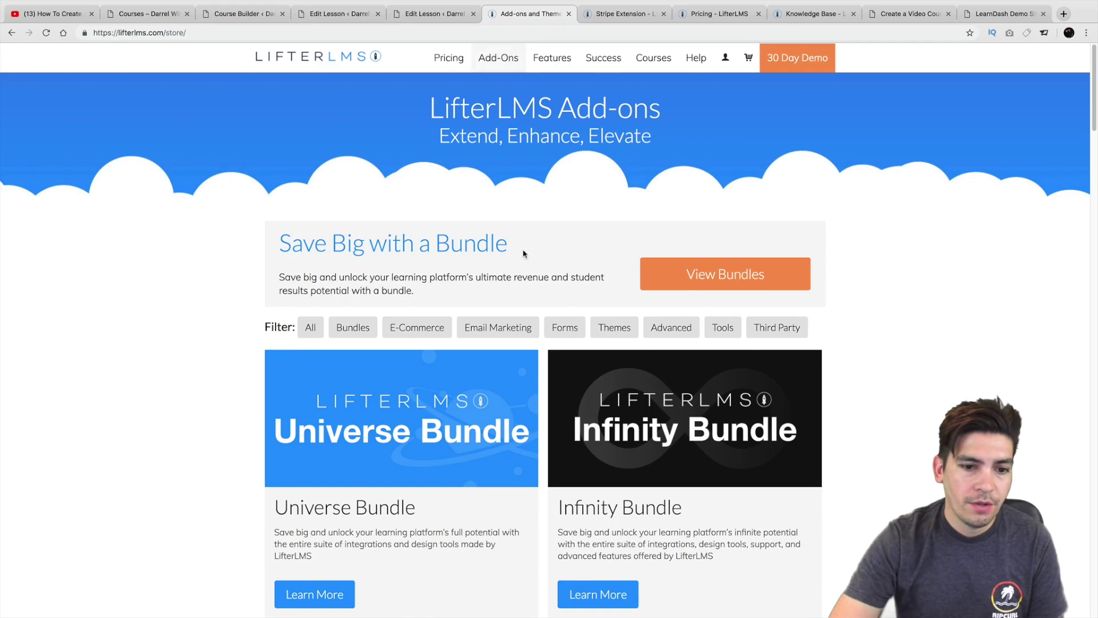
scroll(498, 287, down, 5)
scroll(497, 288, down, 2)
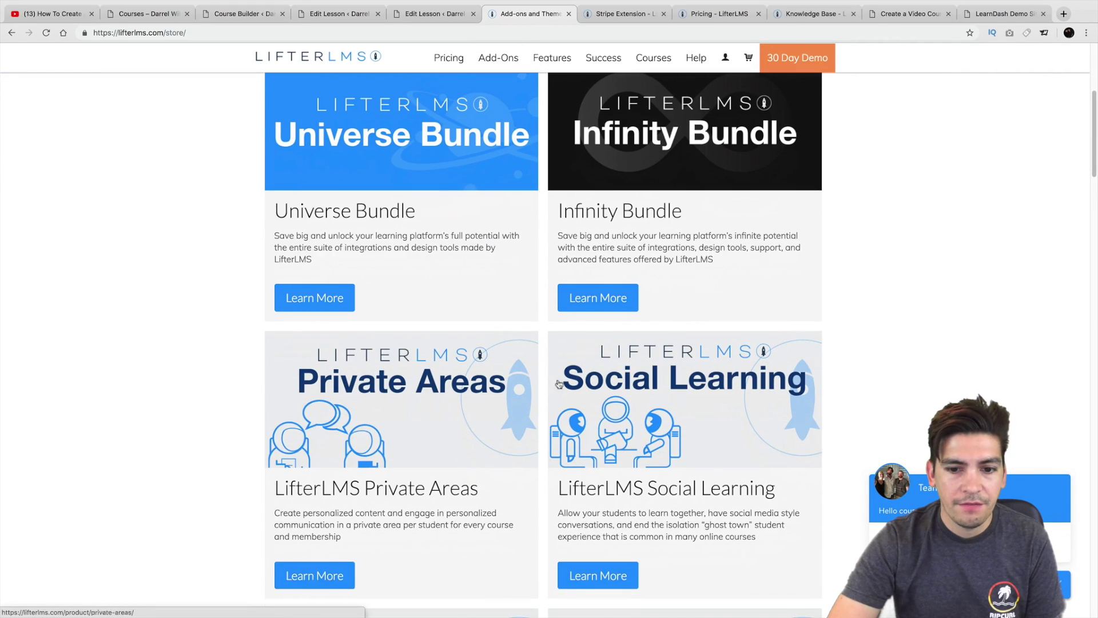
scroll(660, 462, down, 4)
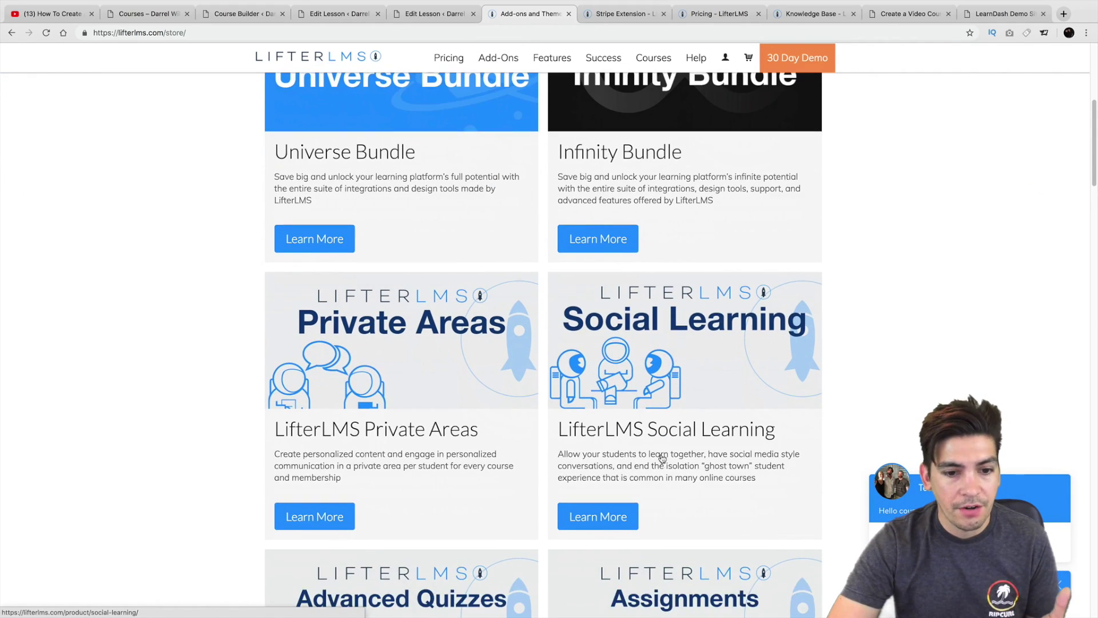
scroll(453, 325, down, 5)
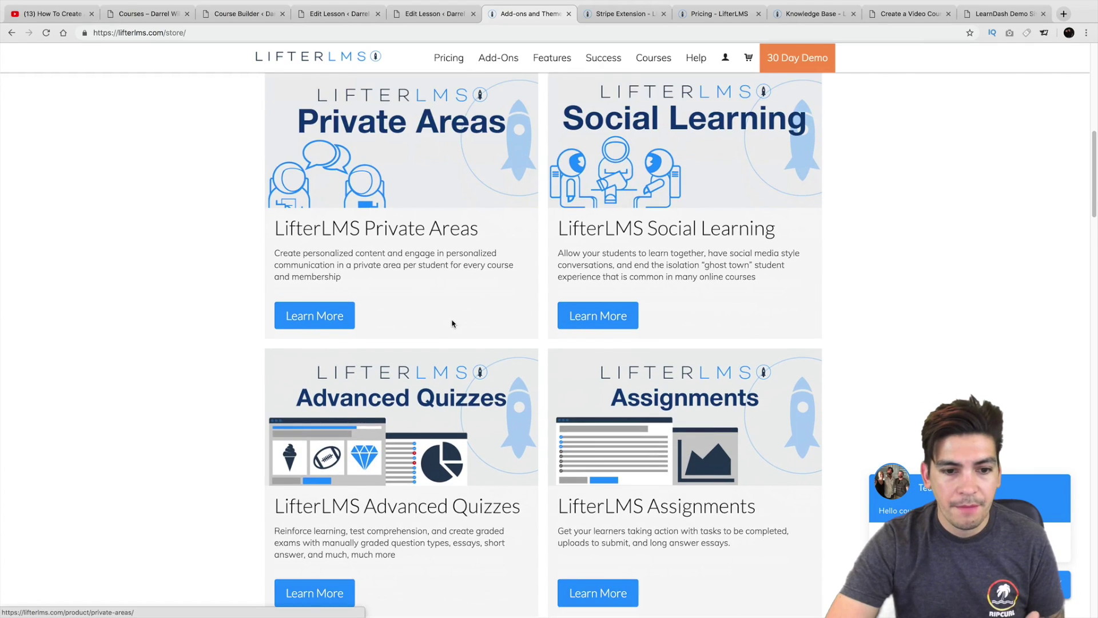
scroll(453, 324, down, 1)
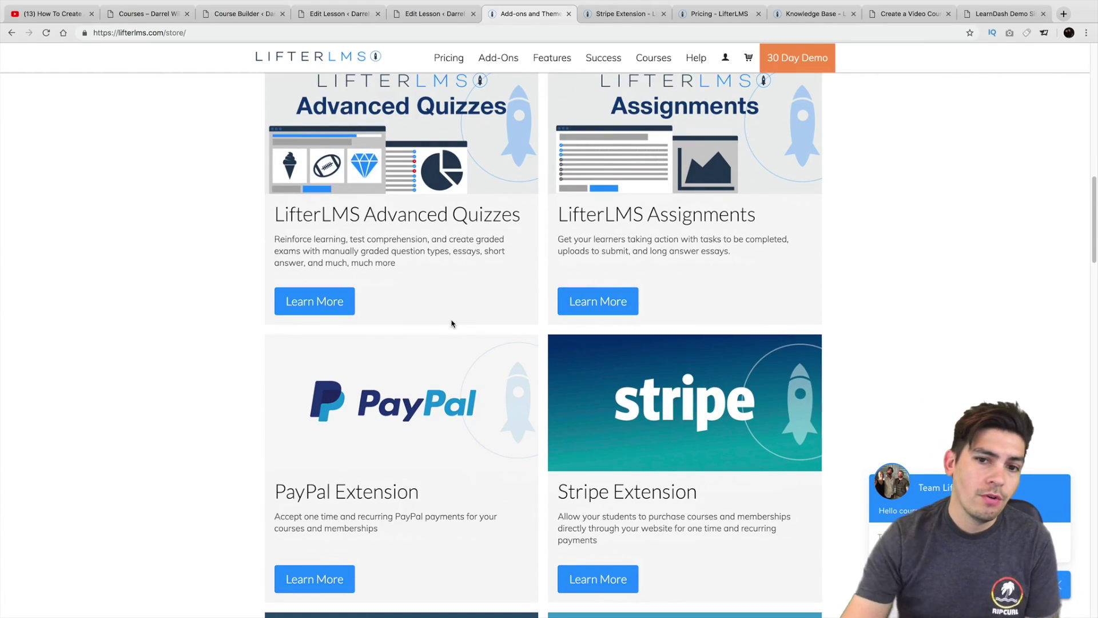
scroll(483, 321, down, 1)
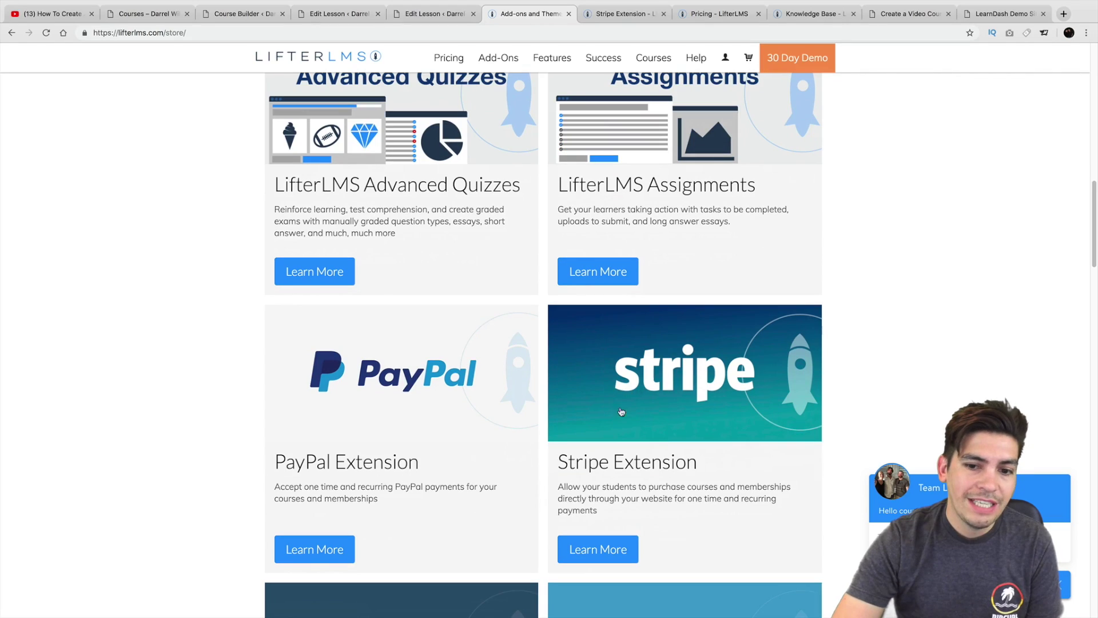
Show the Stripe Extension page's $99/year personal and $299/year developer licences, revisiting the store between views.
click(632, 22)
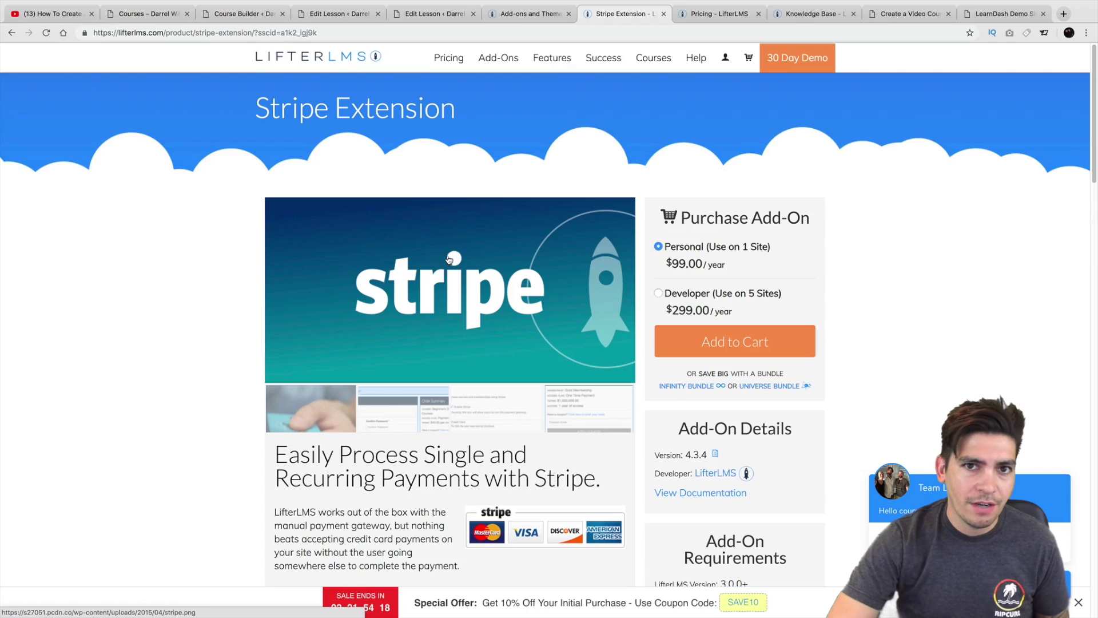
click(530, 14)
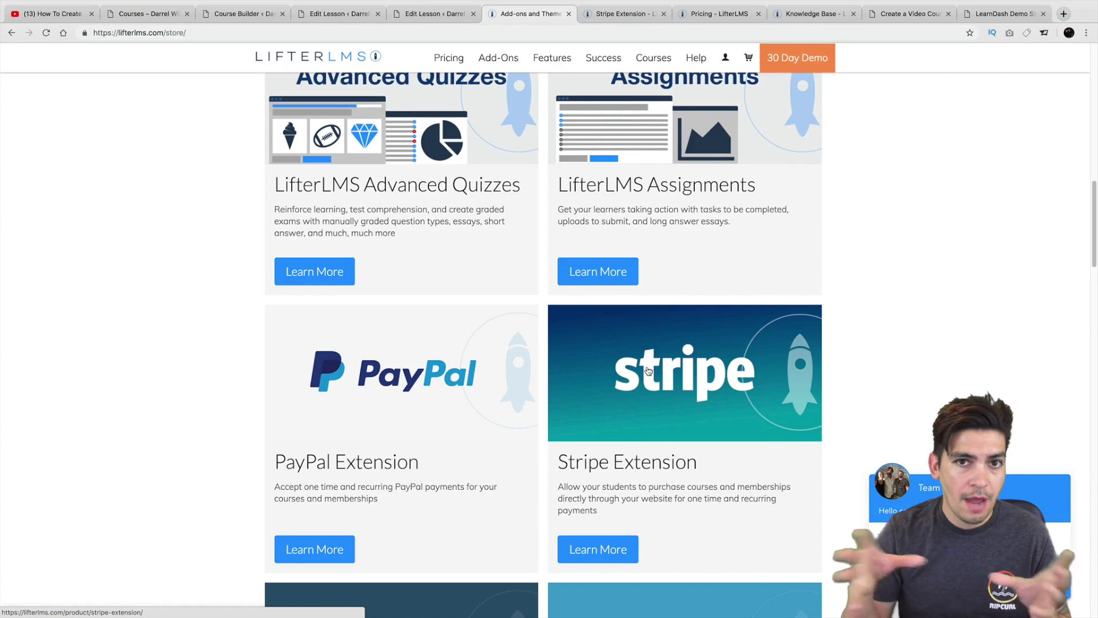
scroll(641, 372, up, 4)
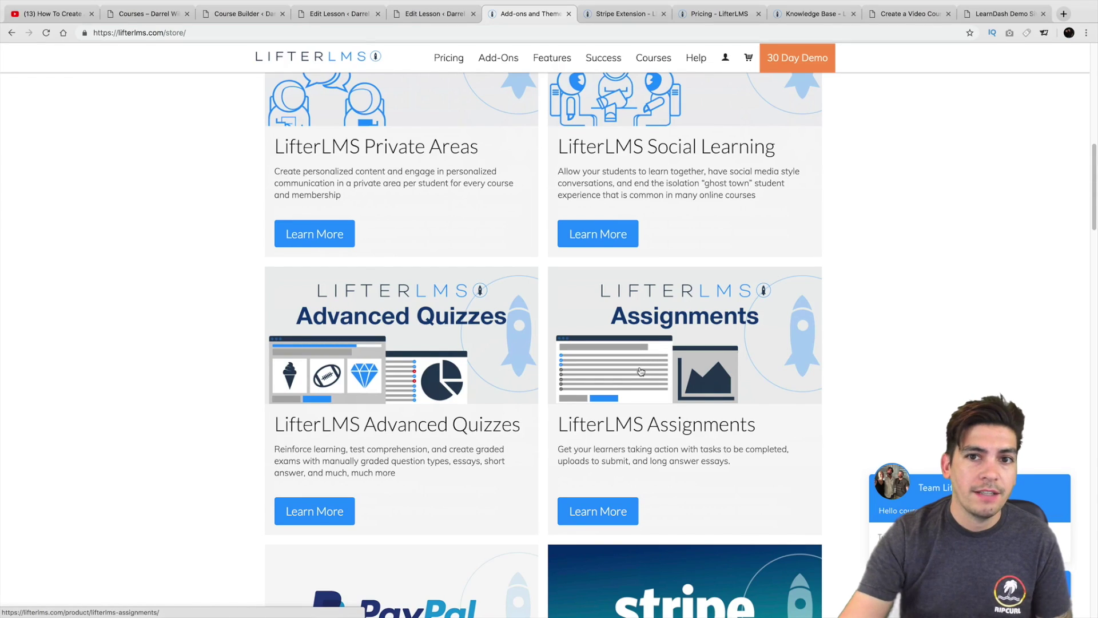
scroll(640, 372, up, 15)
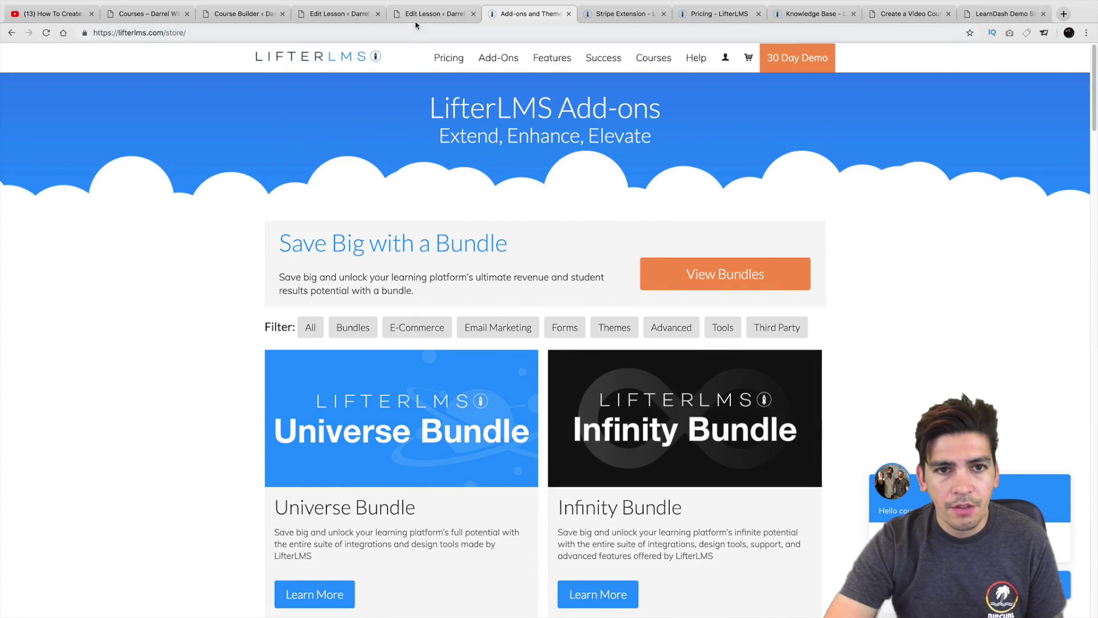
click(583, 14)
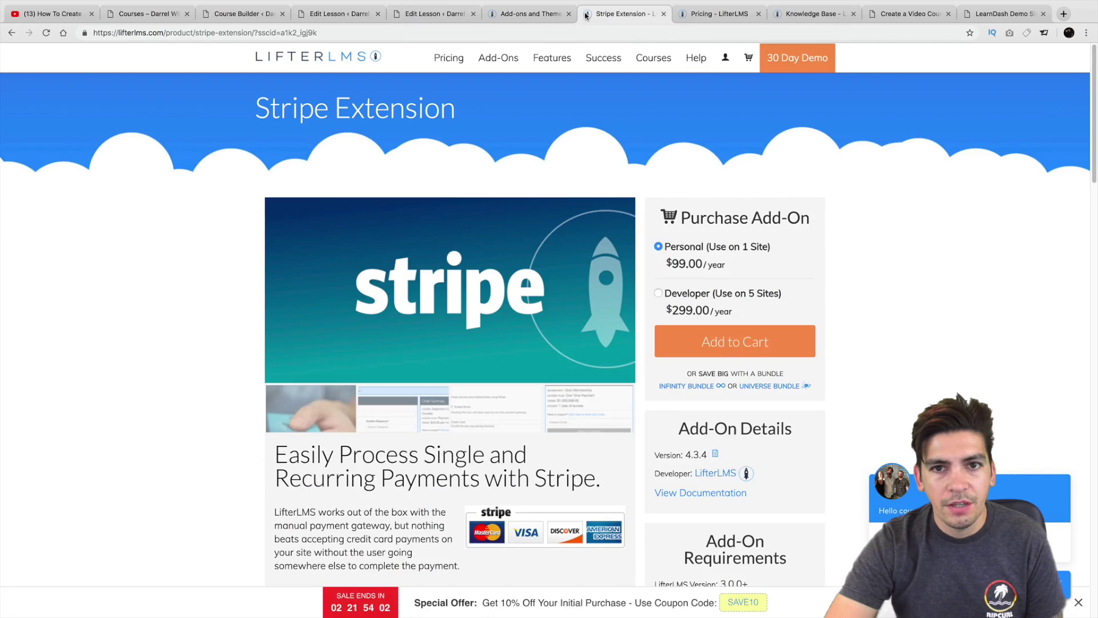
Open the LifterLMS Pricing page and highlight the Universe Bundle's $299 / Year price.
click(703, 15)
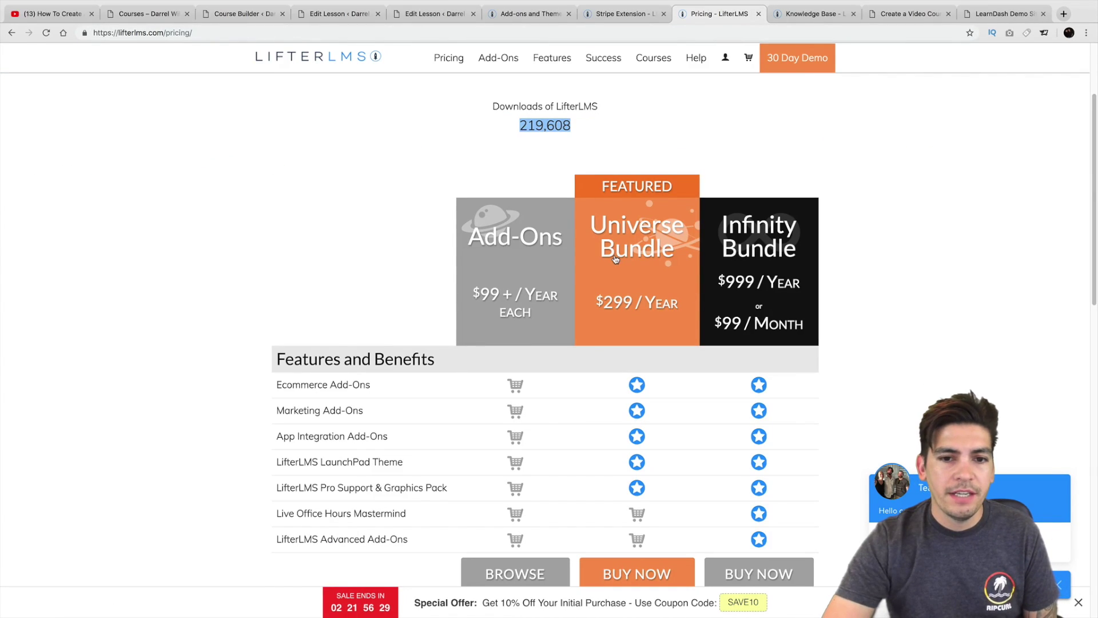
scroll(458, 250, down, 1)
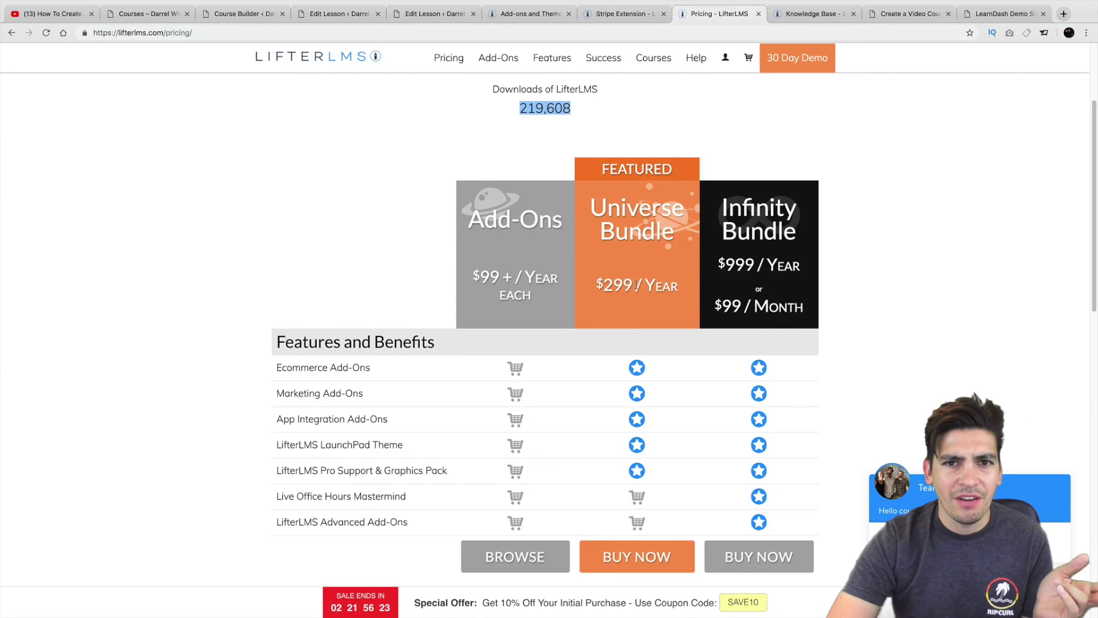
drag(681, 286, 598, 284)
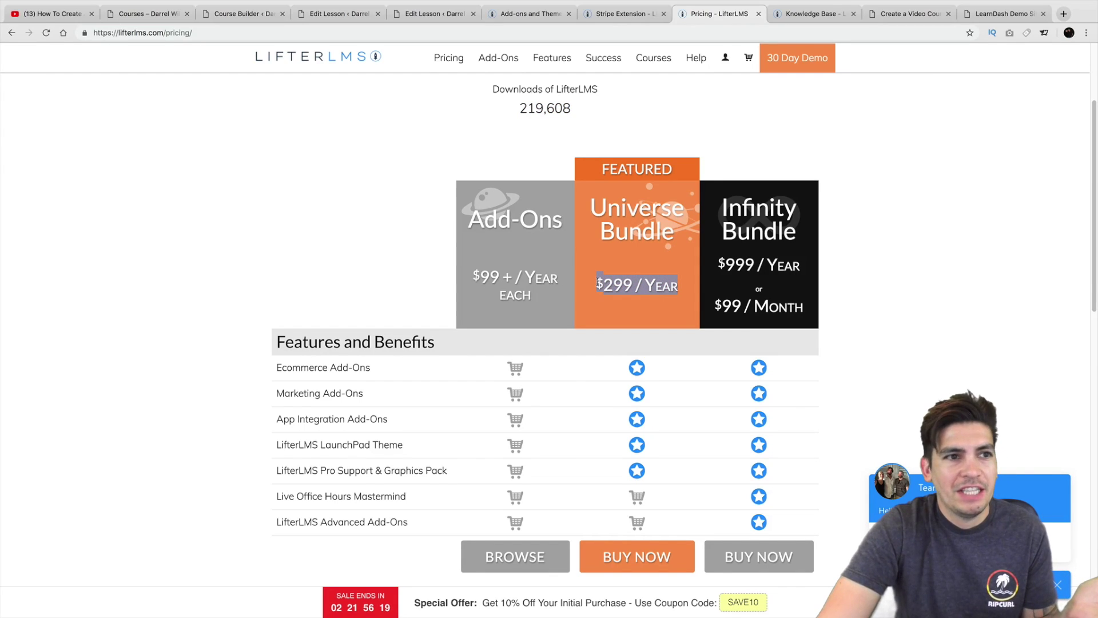
Scroll the plan comparison table, highlighting the LaunchPad Theme feature.
scroll(597, 284, down, 1)
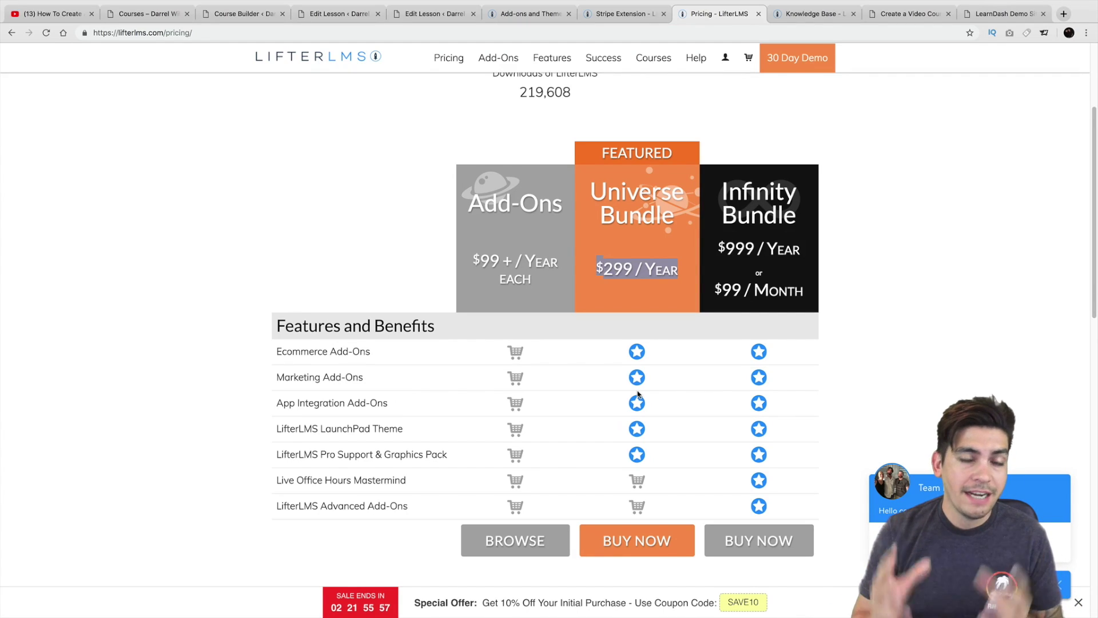
scroll(638, 393, down, 2)
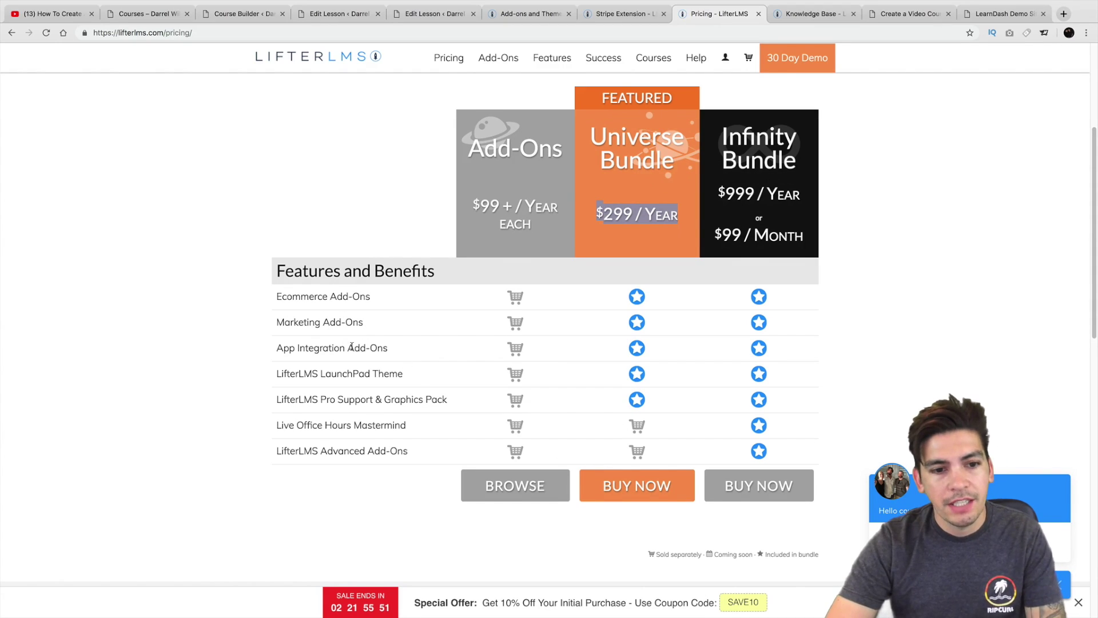
drag(403, 374, 287, 373)
scroll(291, 372, down, 3)
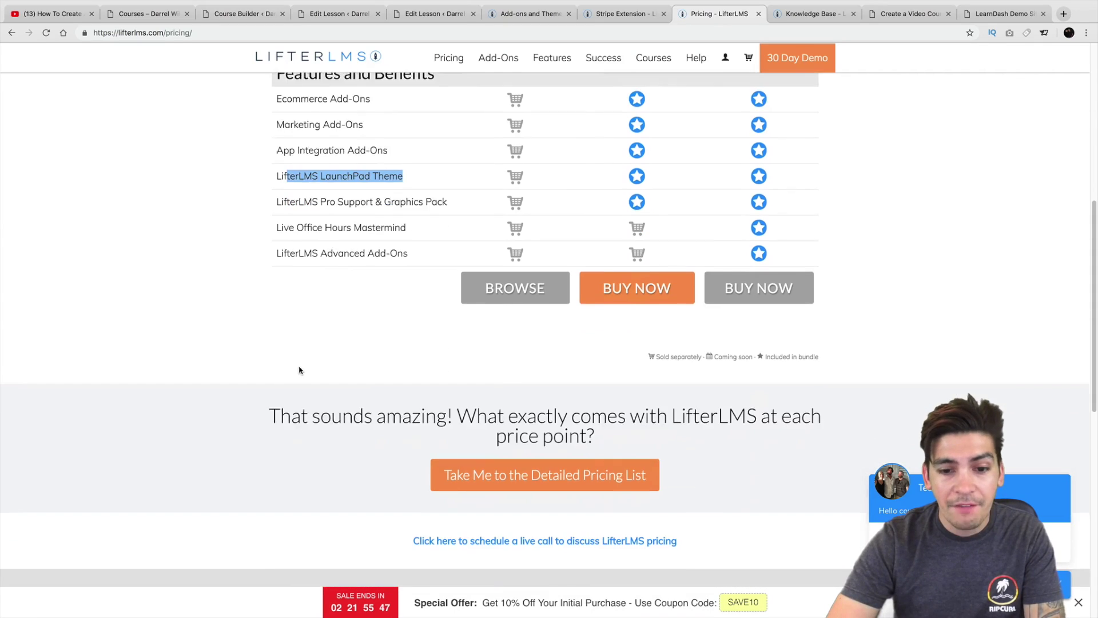
scroll(301, 370, down, 6)
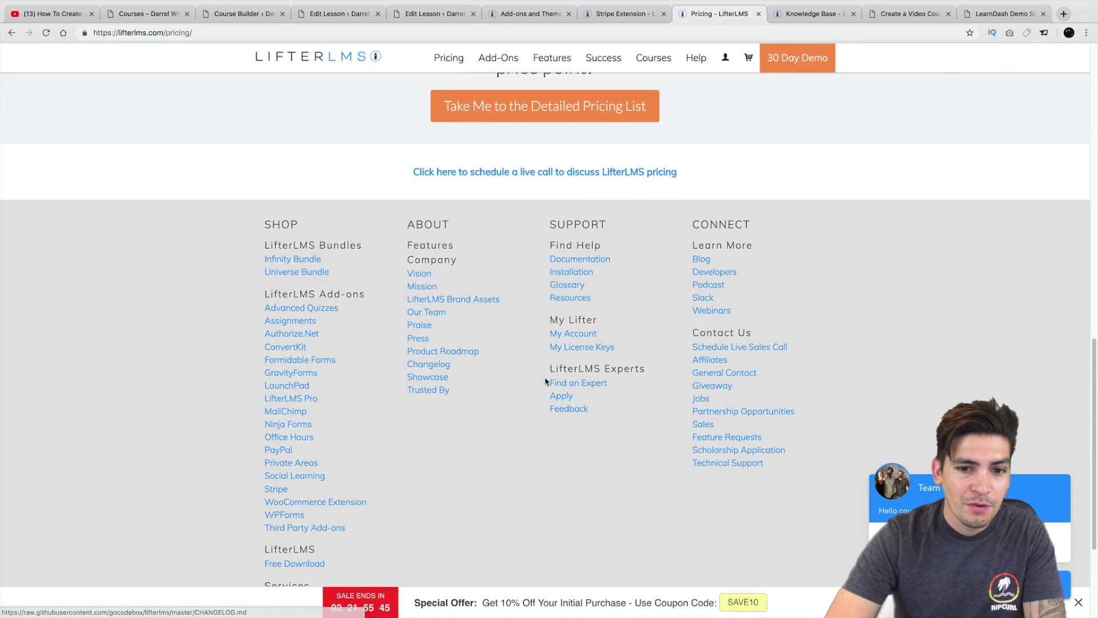
scroll(567, 385, up, 13)
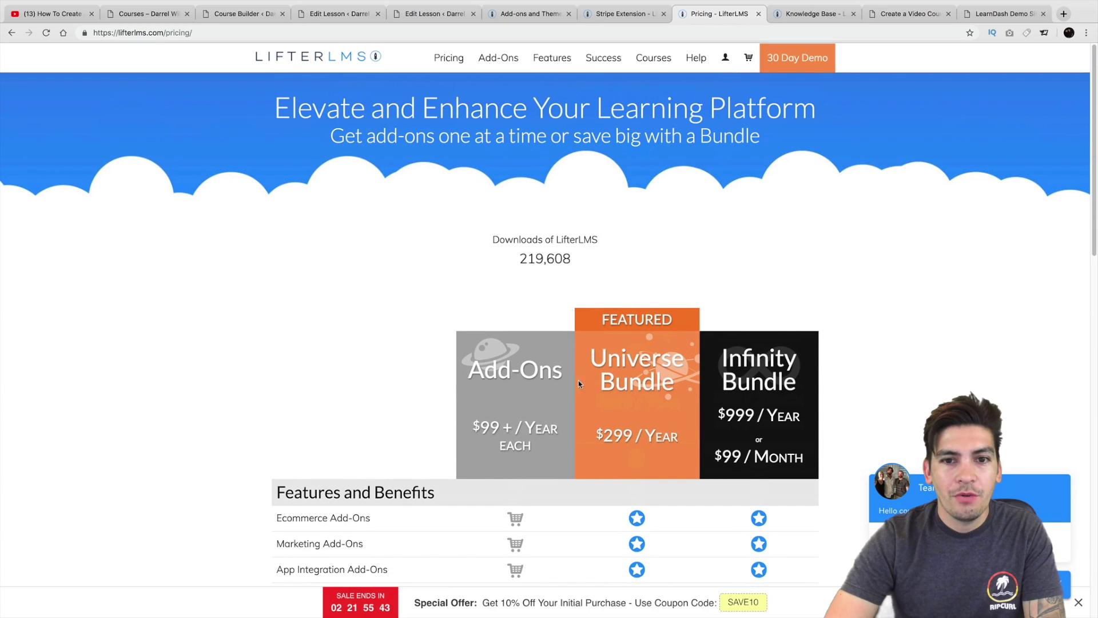
scroll(592, 435, down, 2)
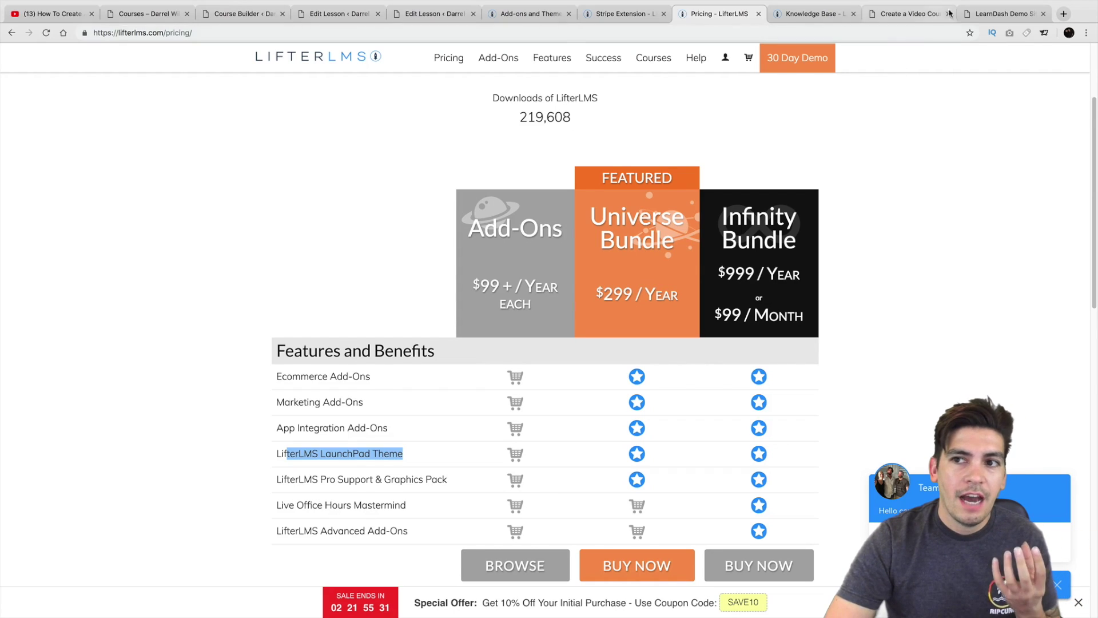
Switch to the LearnDash demo, glance at its video course page, then return to the demo home.
click(979, 14)
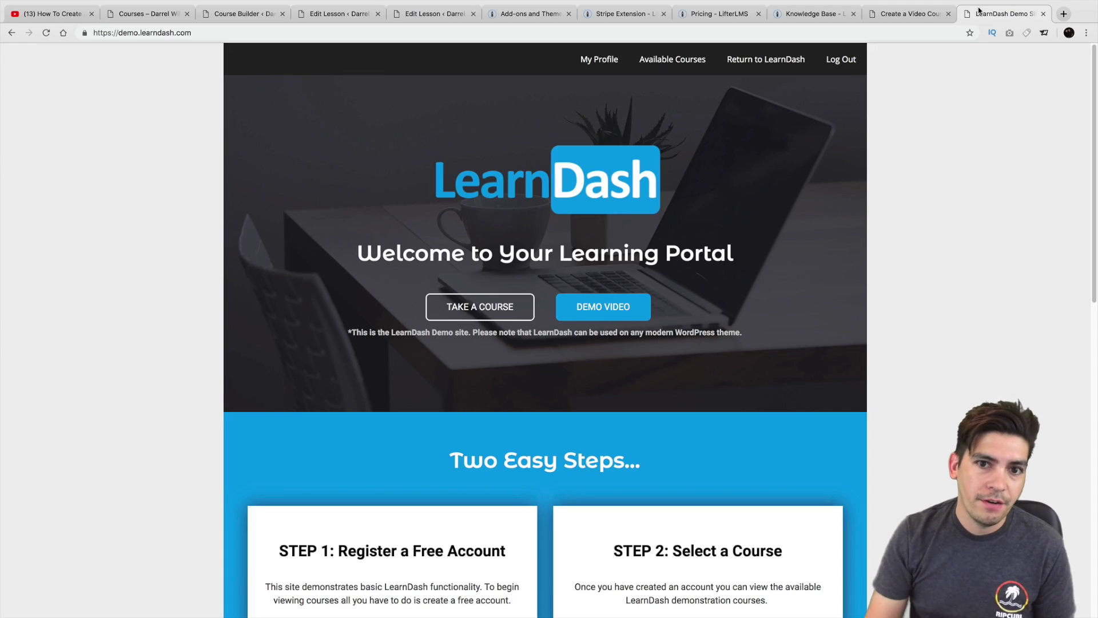
click(923, 13)
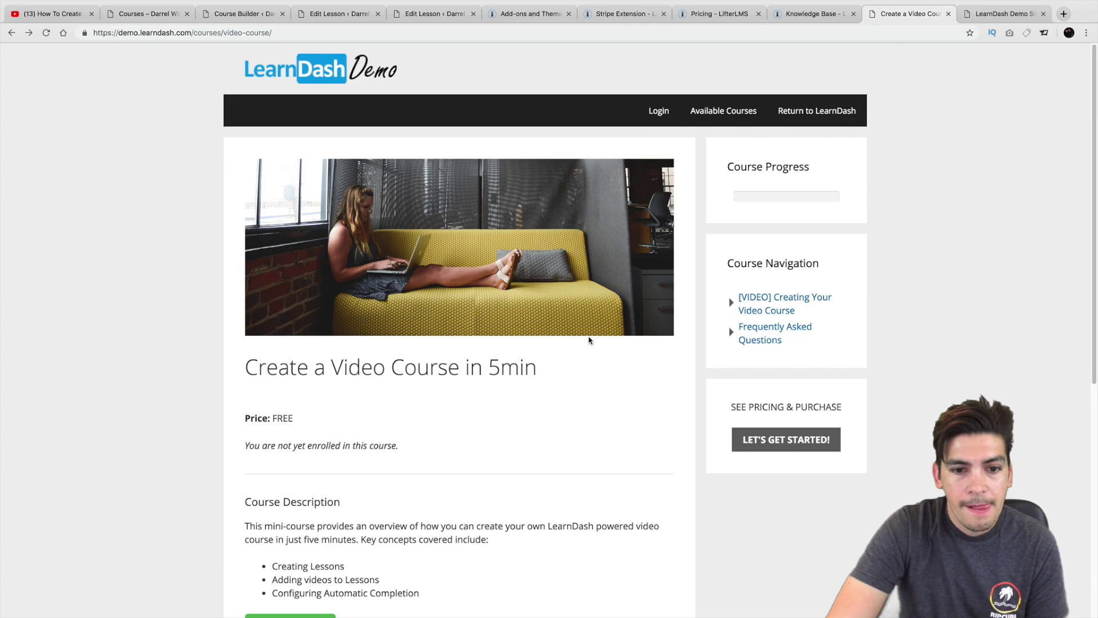
scroll(592, 337, down, 1)
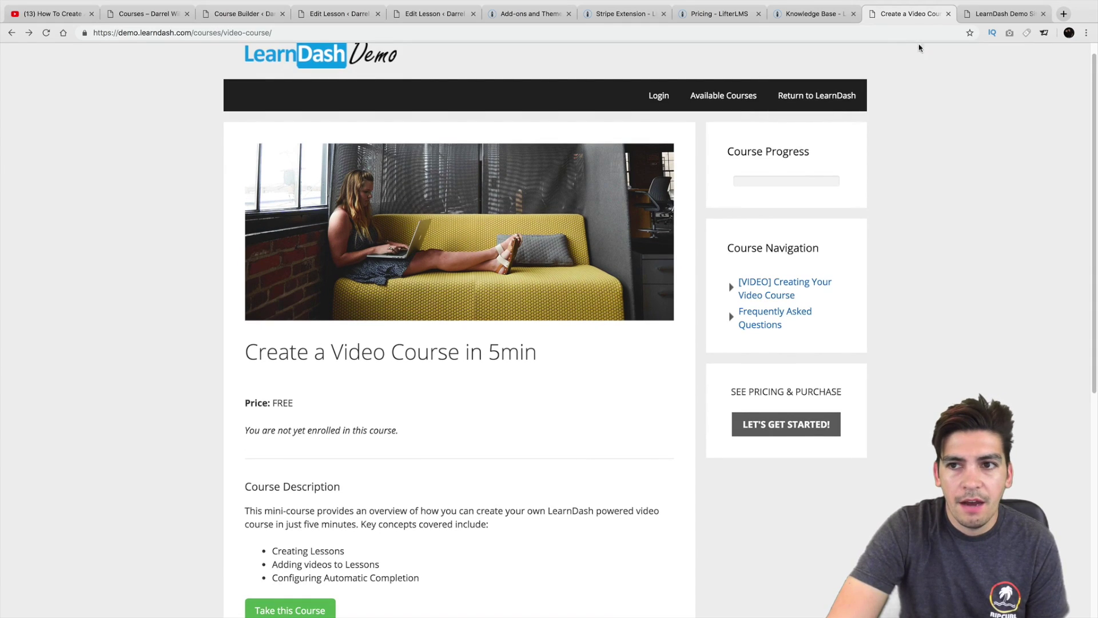
click(996, 21)
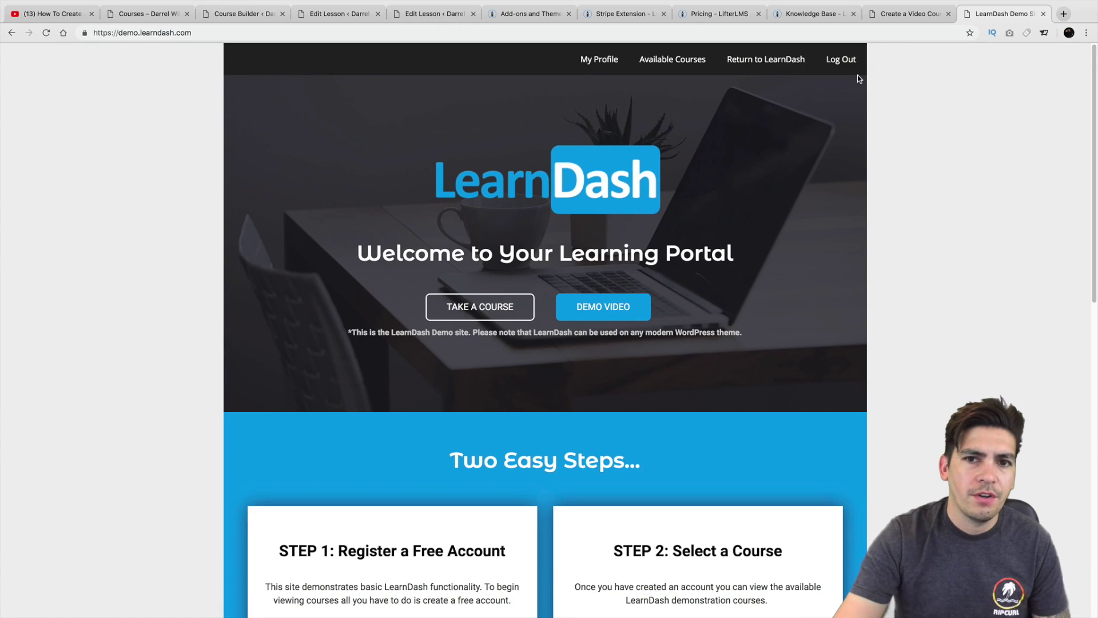
Open Create a Video Course in 5min from Available Courses, place its tab beside the lesson editors, and return to WordPress.
click(673, 61)
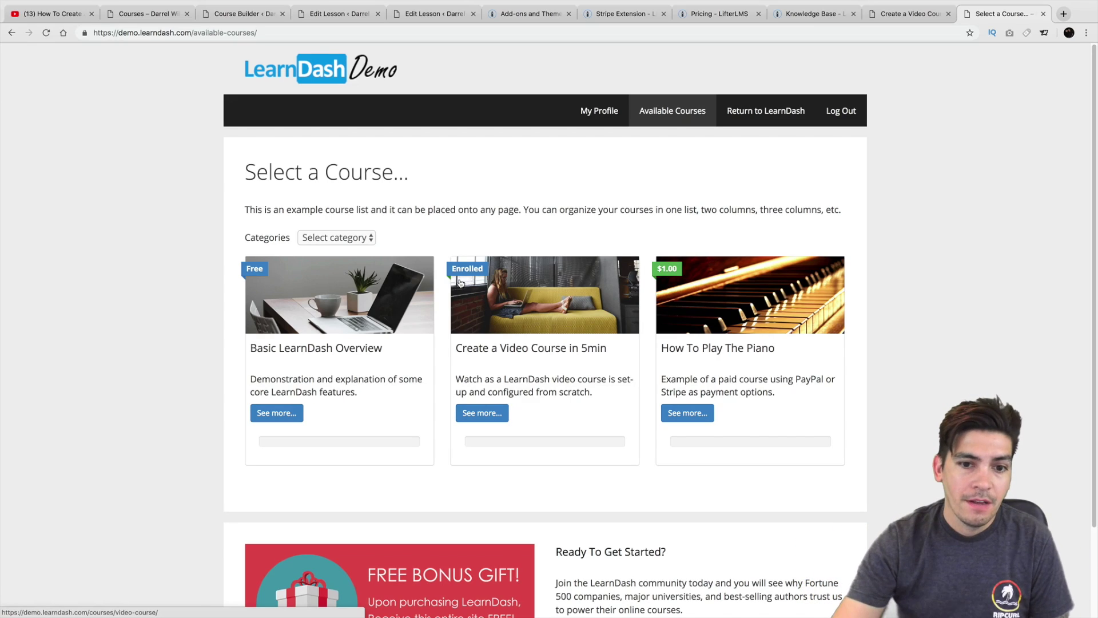
scroll(460, 283, down, 1)
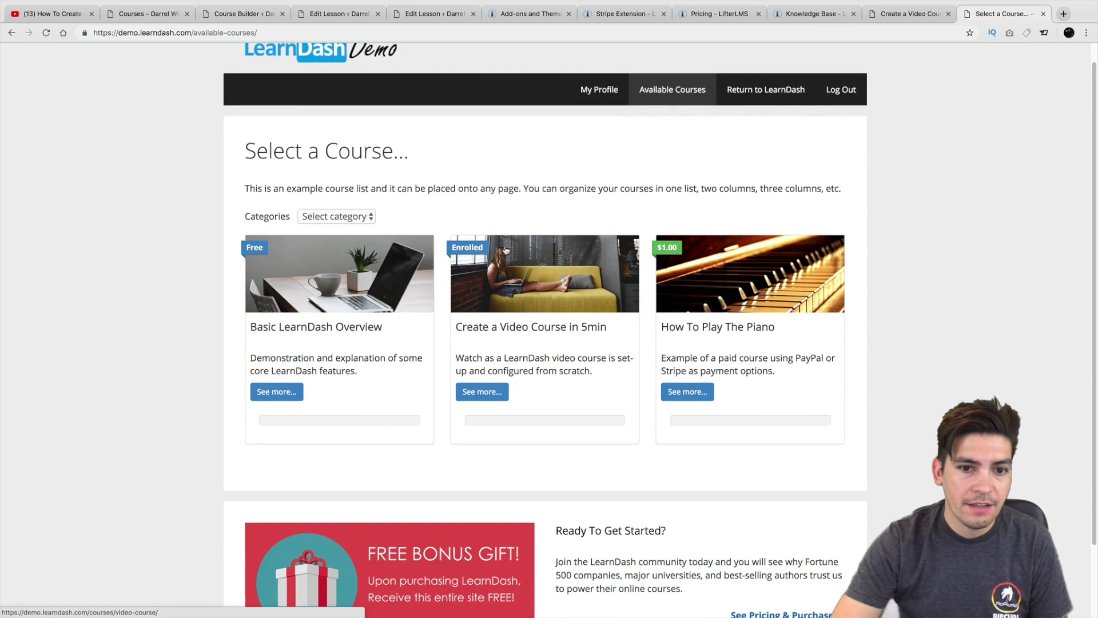
click(532, 279)
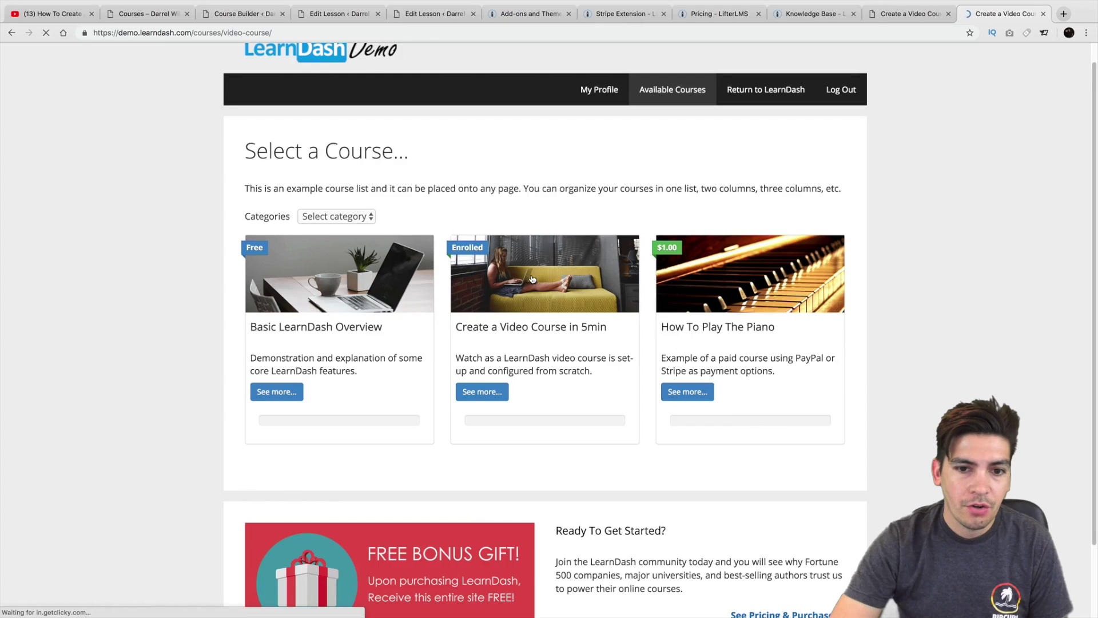
scroll(530, 277, down, 5)
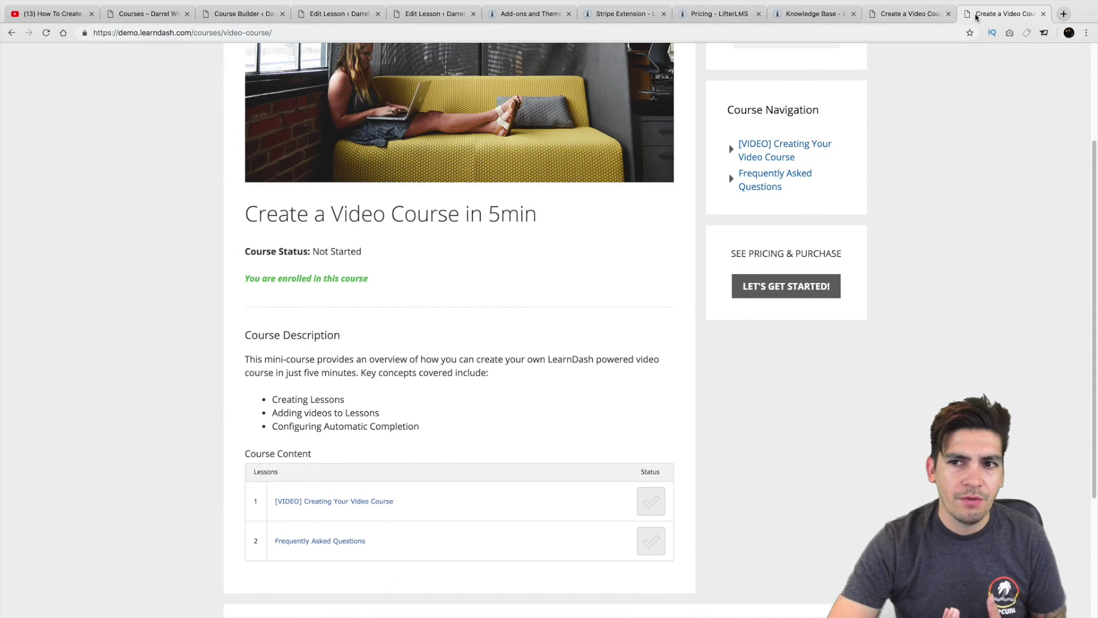
drag(976, 18, 501, 16)
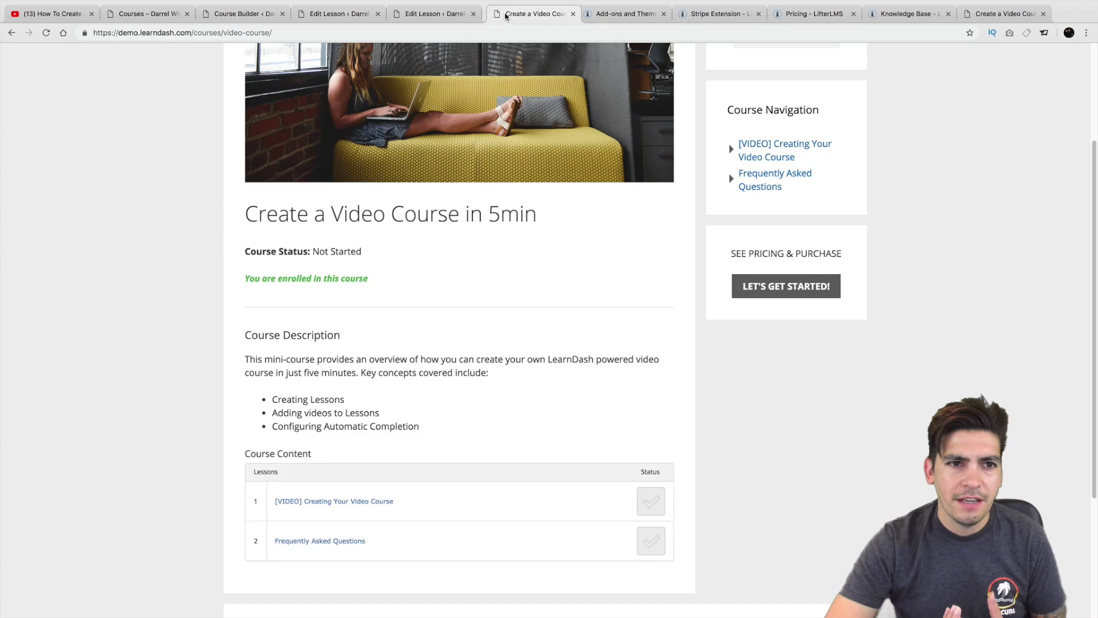
click(428, 15)
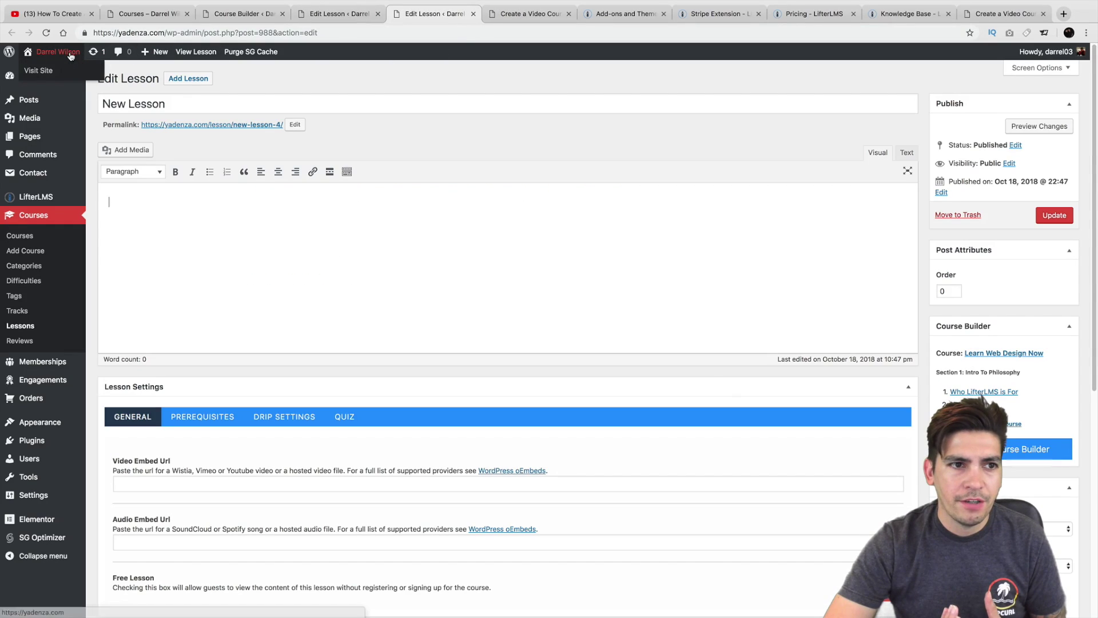
Go to the site's Courses page and open the Create eCommerce Website course.
click(68, 71)
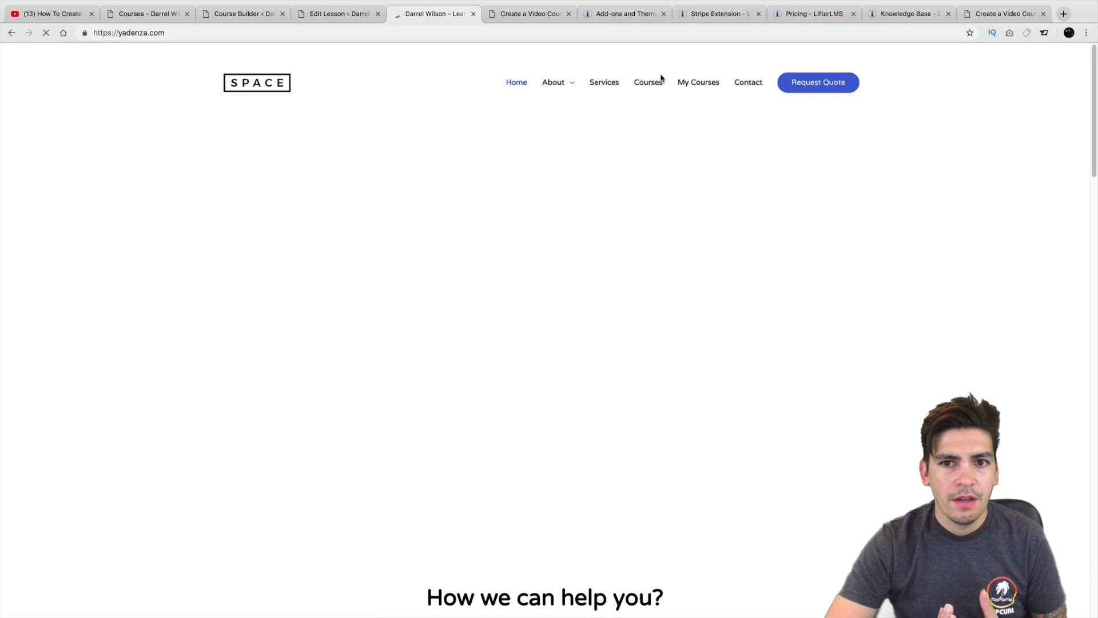
click(648, 83)
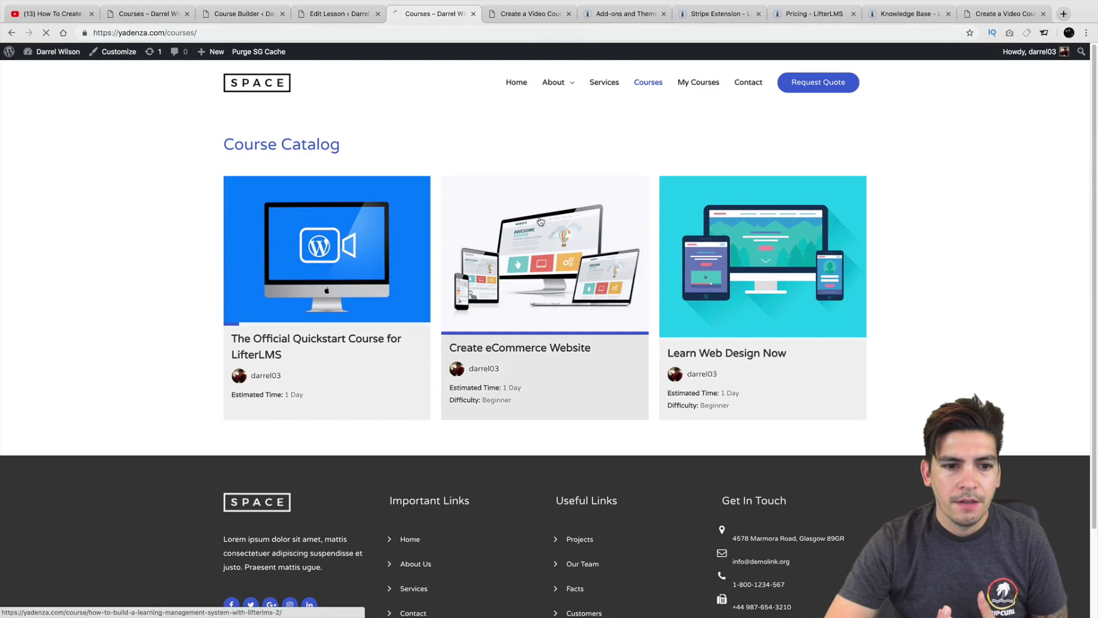
click(541, 223)
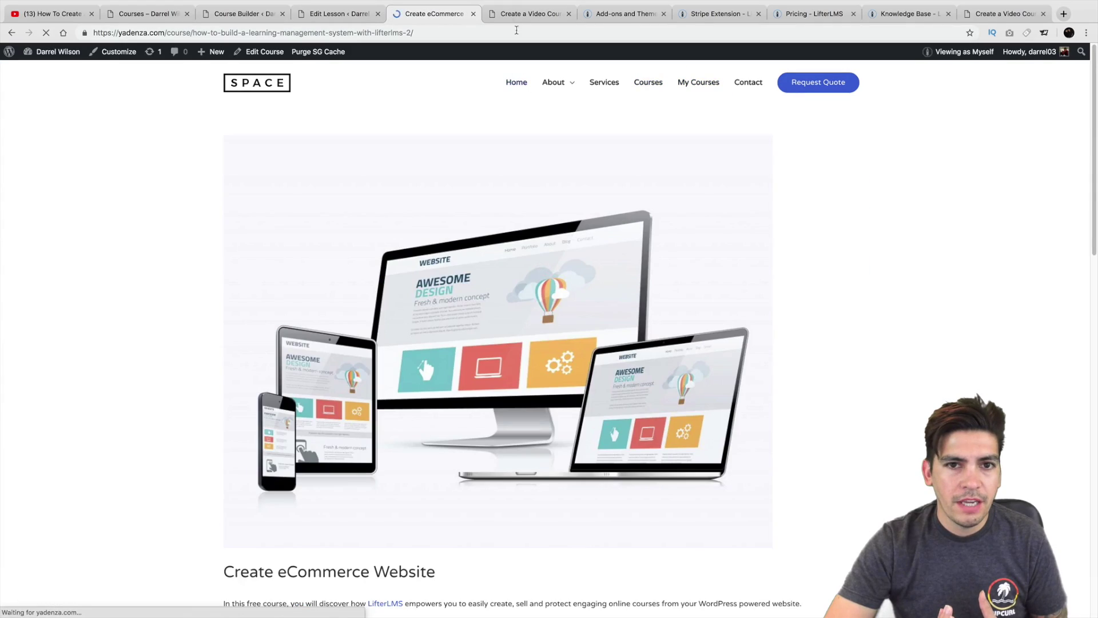
scroll(547, 113, down, 5)
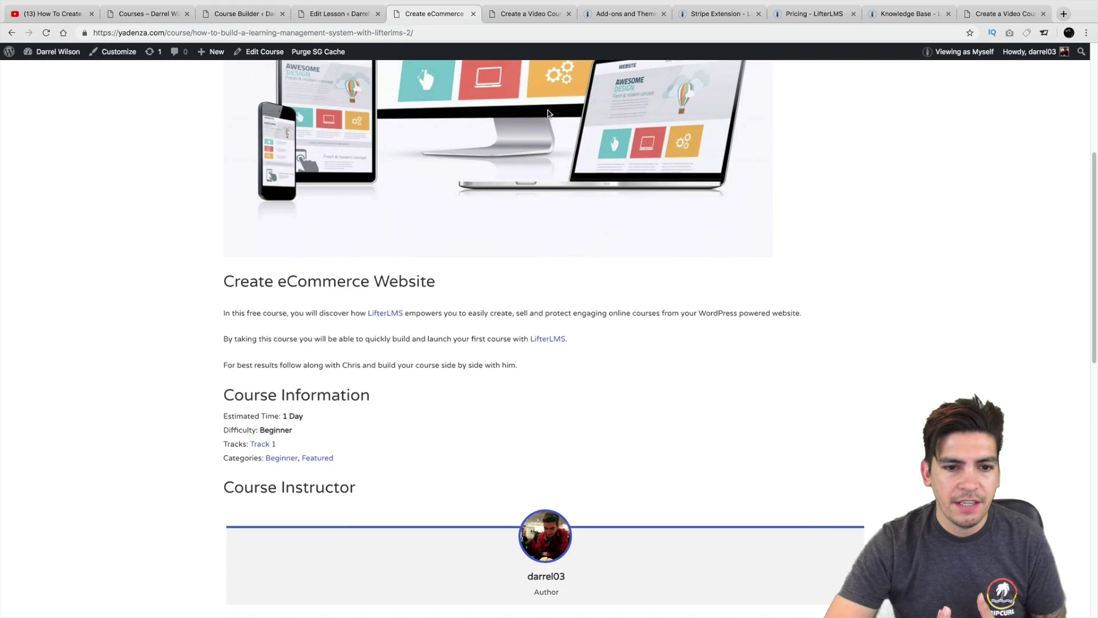
Compare briefly with the LearnDash demo course, then return to the LifterLMS course page.
click(546, 13)
scroll(575, 230, up, 2)
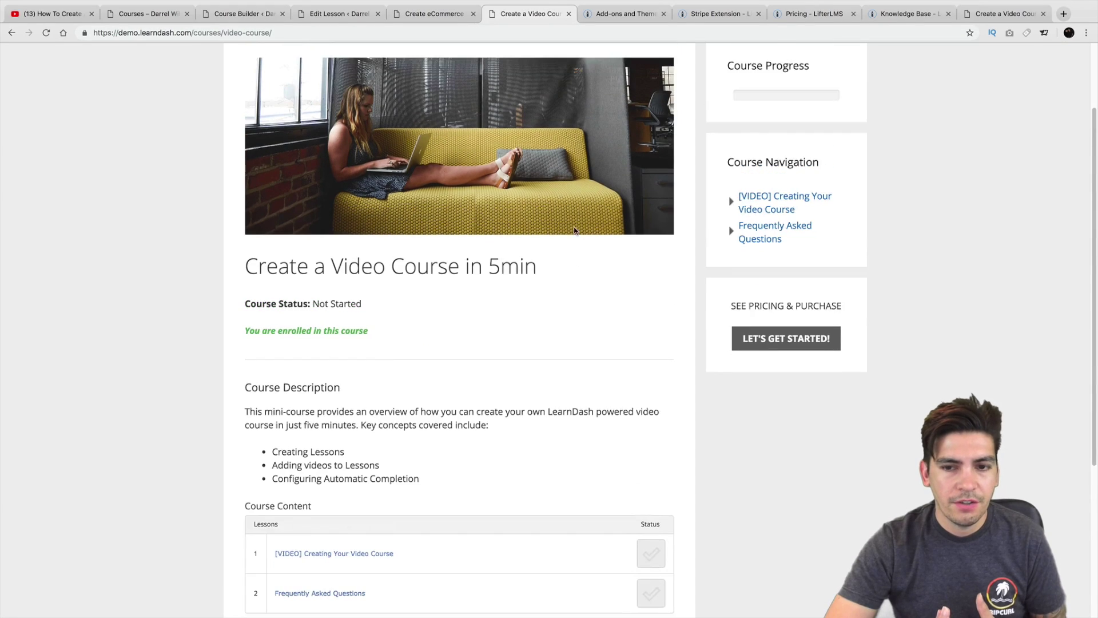
scroll(574, 230, up, 2)
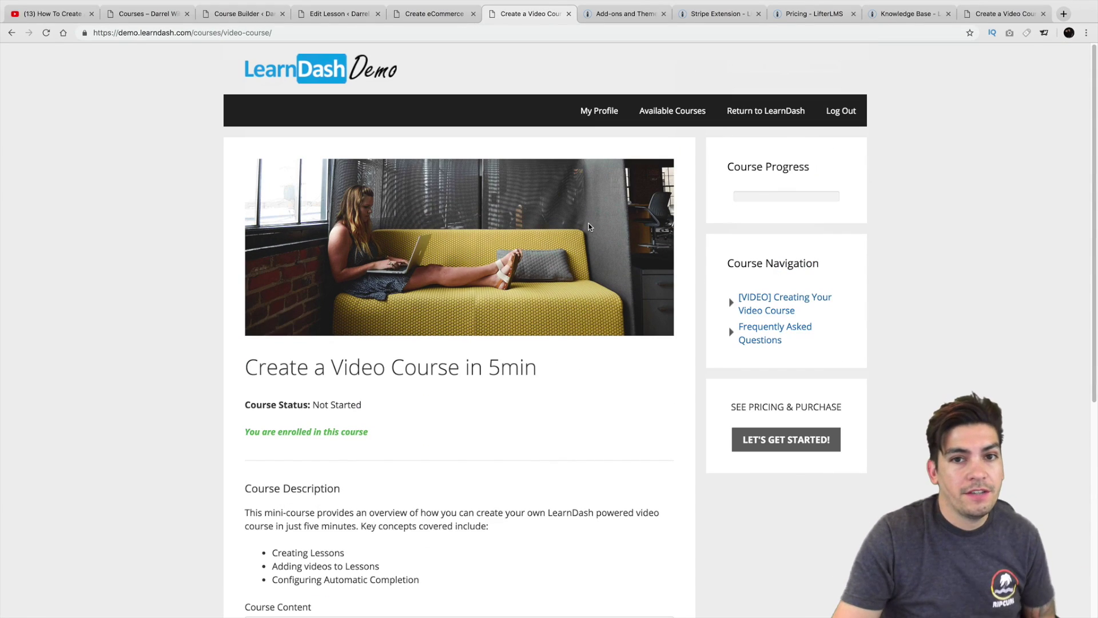
click(434, 15)
Scroll through the course description, course information, instructor and lesson list.
scroll(623, 262, up, 5)
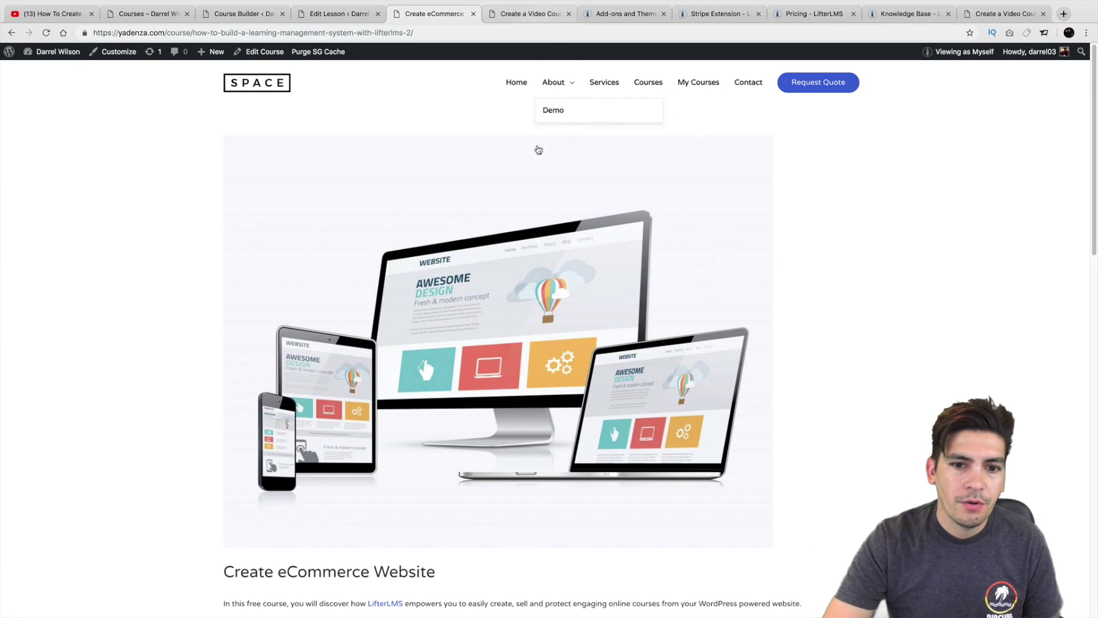
scroll(526, 189, down, 5)
scroll(513, 232, down, 10)
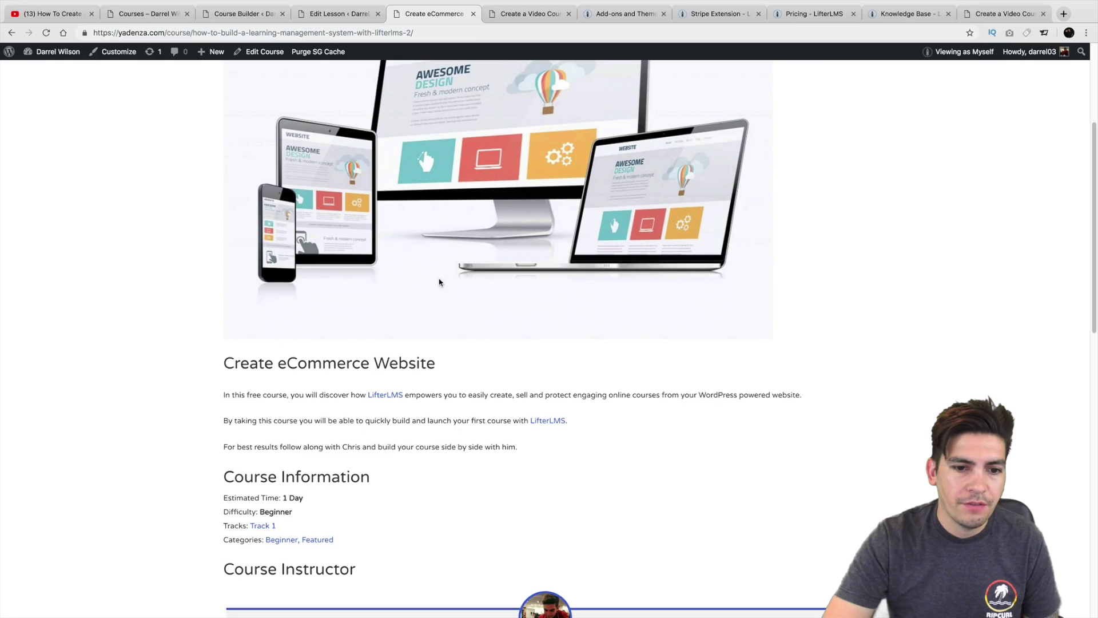
scroll(449, 272, down, 1)
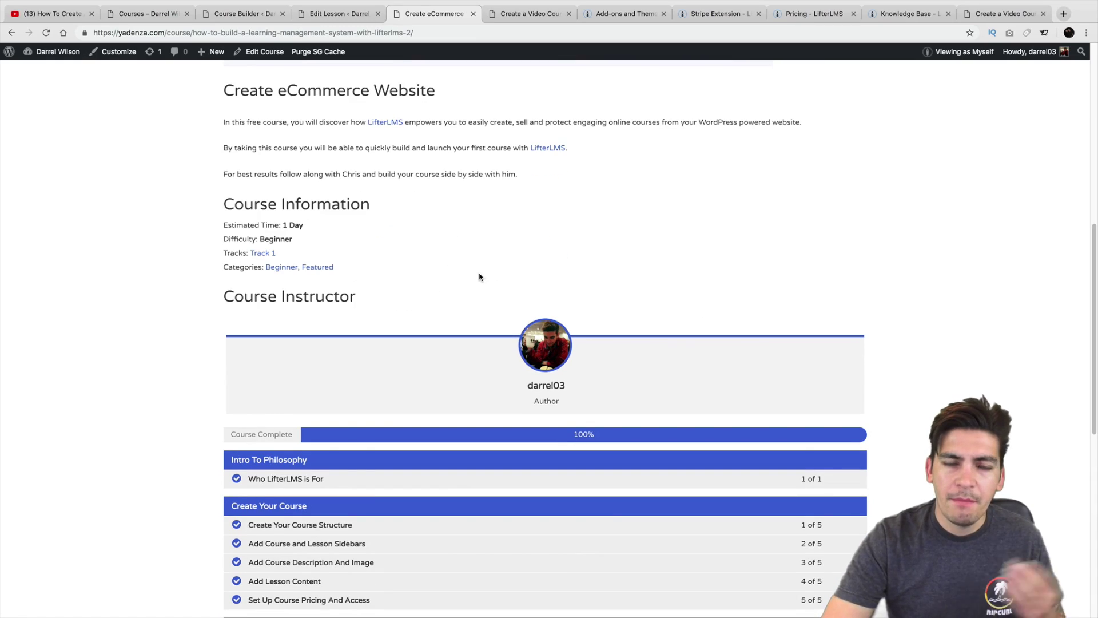
scroll(483, 291, down, 1)
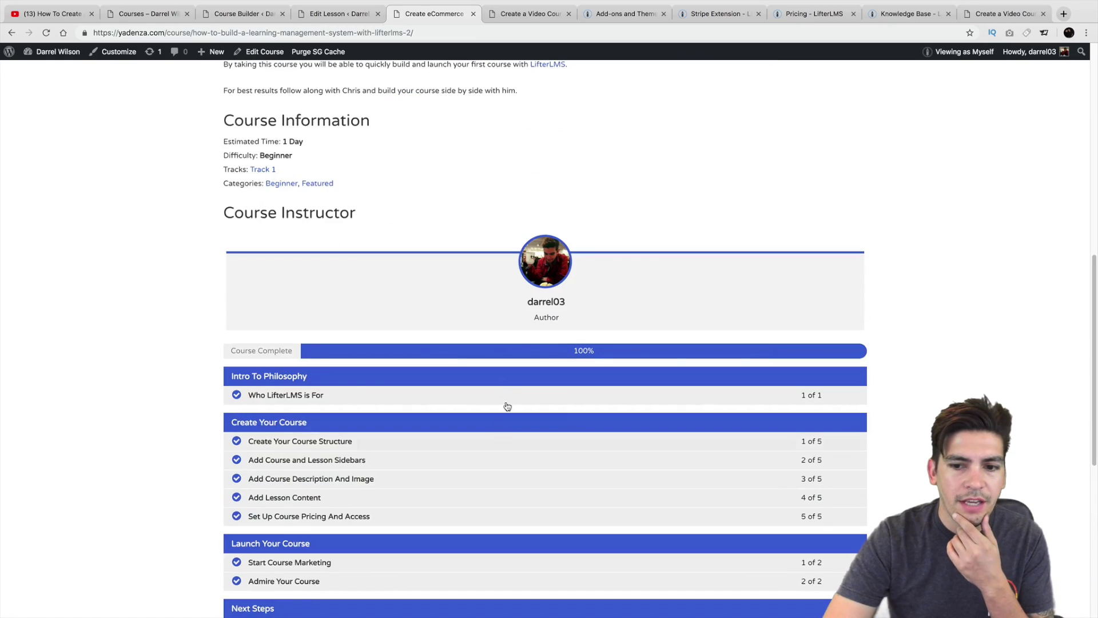
scroll(503, 400, down, 6)
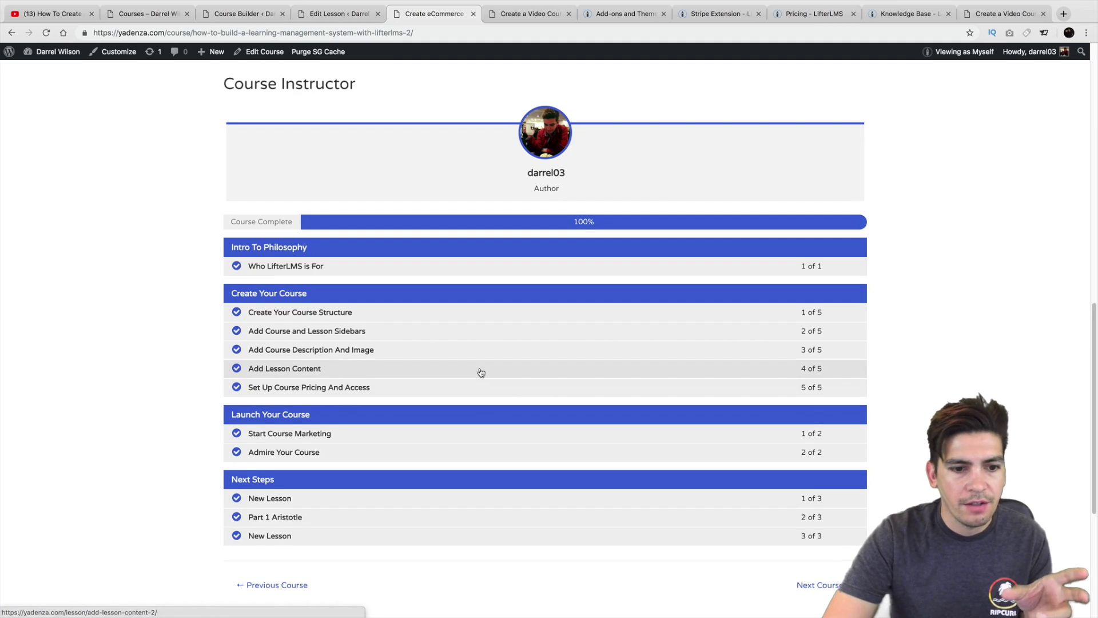
scroll(480, 371, down, 1)
scroll(479, 368, up, 10)
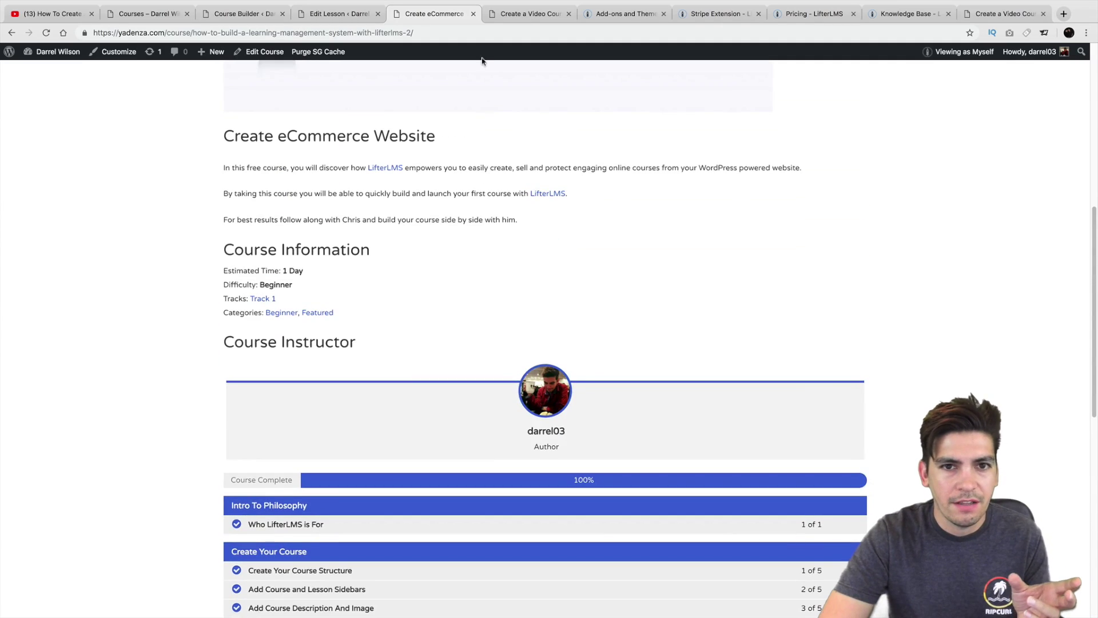
In Create a Video Course in 5min, scroll to Course Content and open lesson 1, [VIDEO] Creating Your Video Course.
click(503, 21)
scroll(500, 215, down, 2)
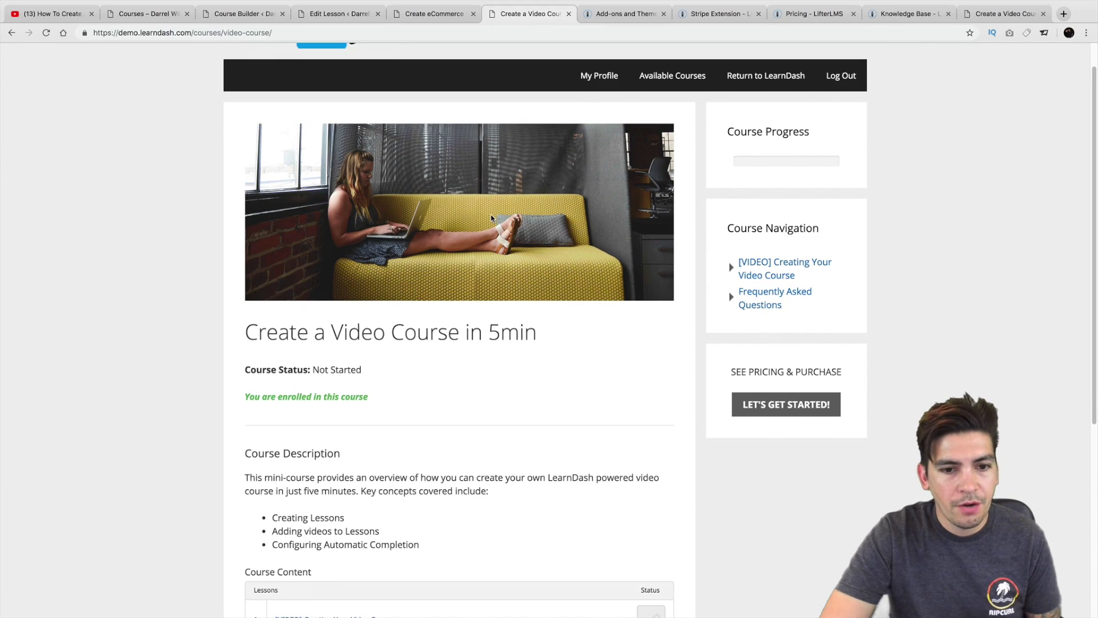
scroll(372, 342, down, 5)
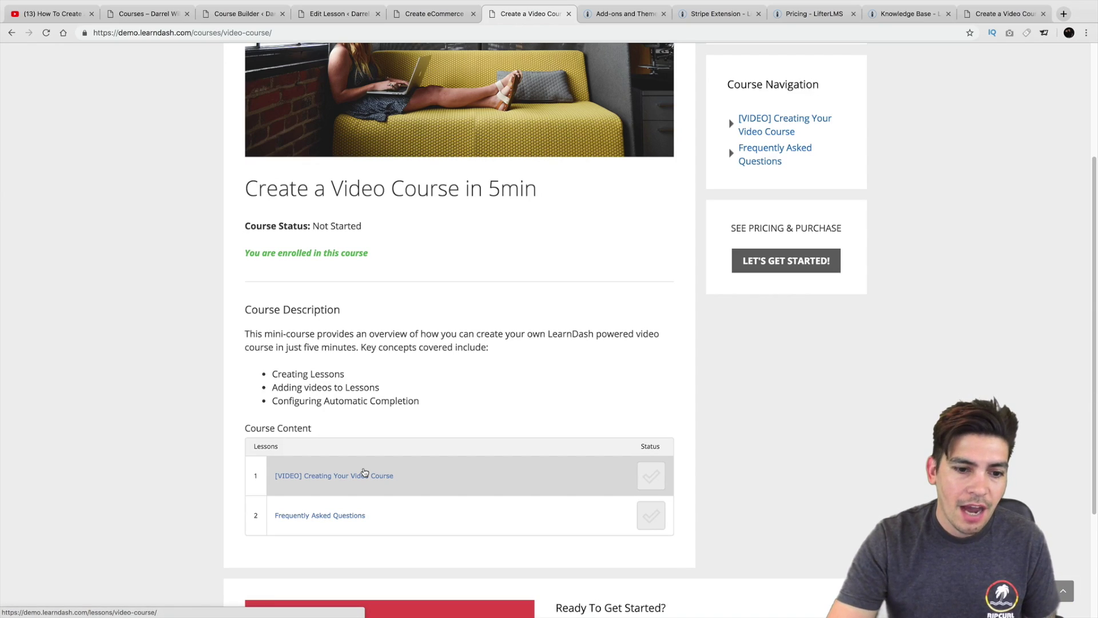
click(364, 474)
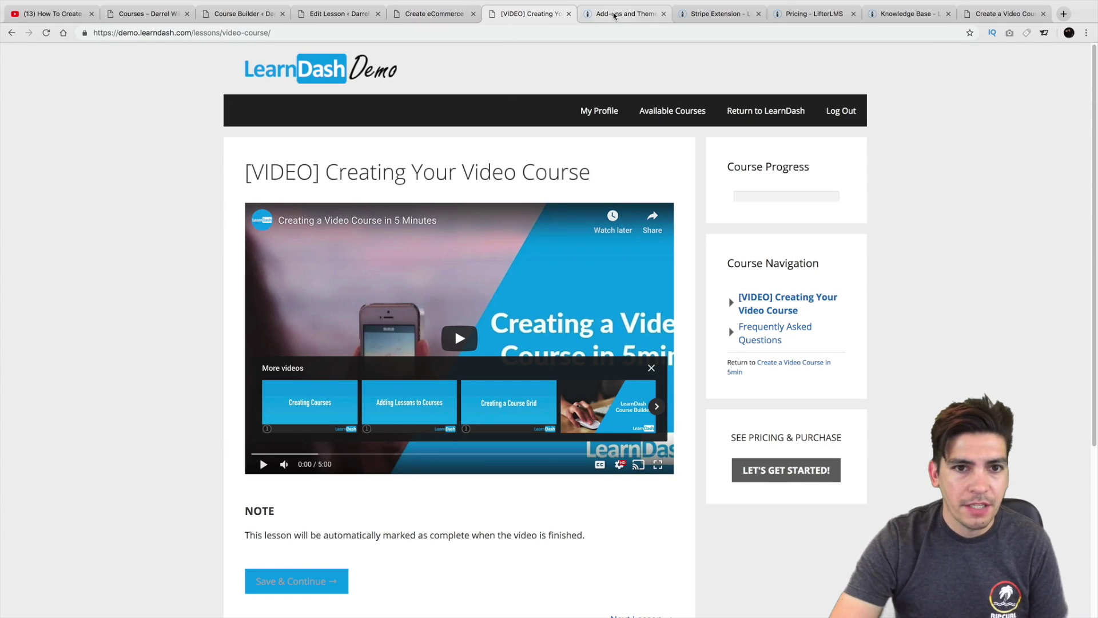
Check the add-ons store and Stripe Extension yearly pricing, then return to the 'How To Create An Online Course Website With Wordpress' video.
click(614, 16)
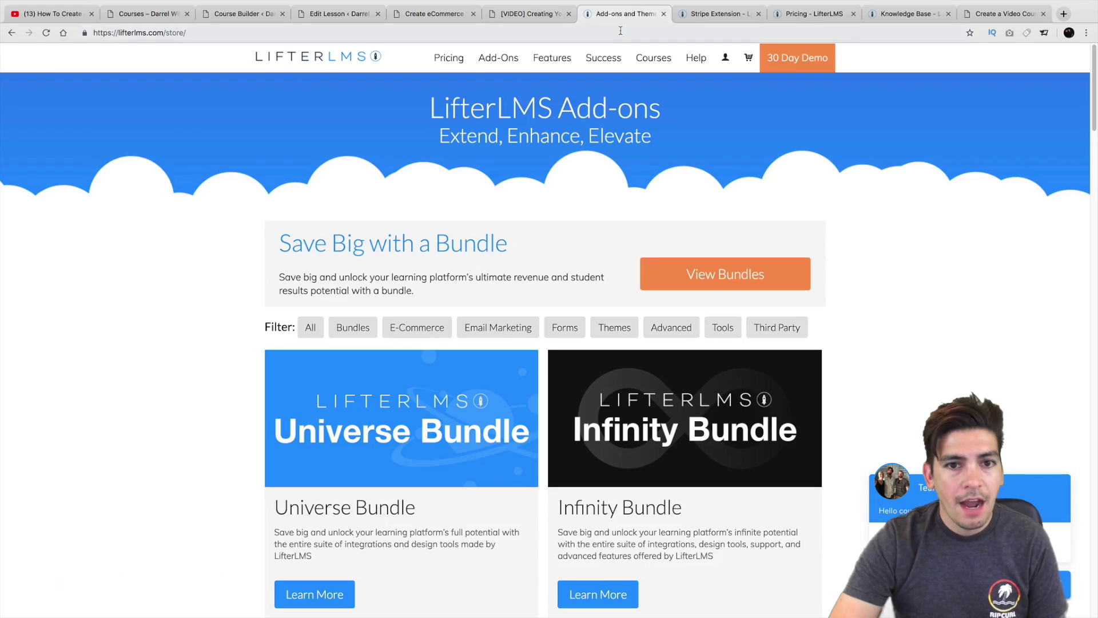
click(703, 15)
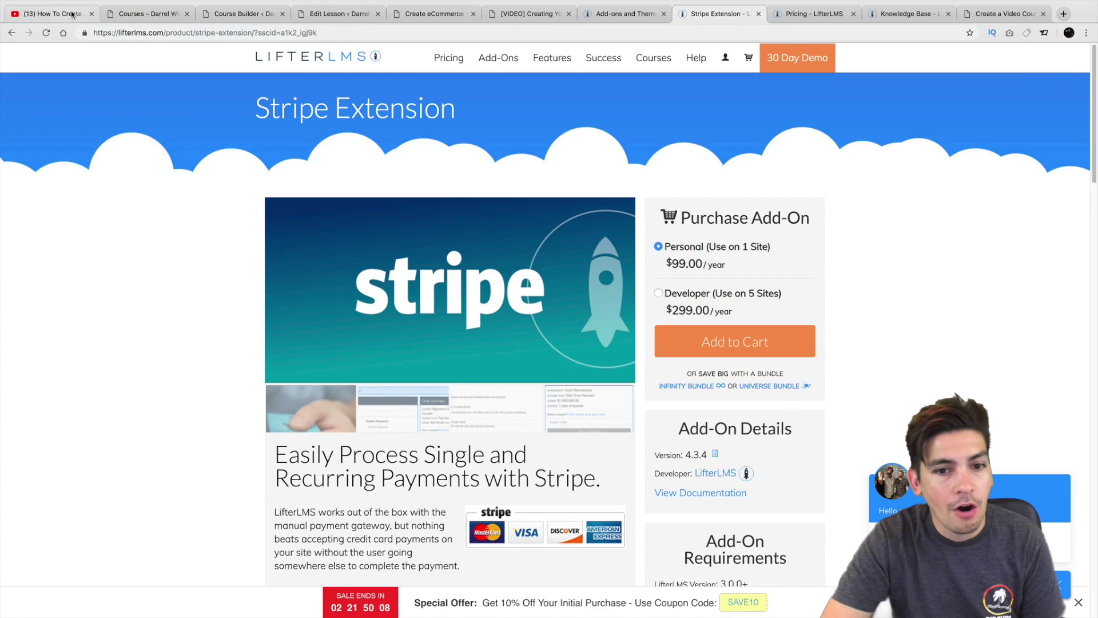
click(51, 13)
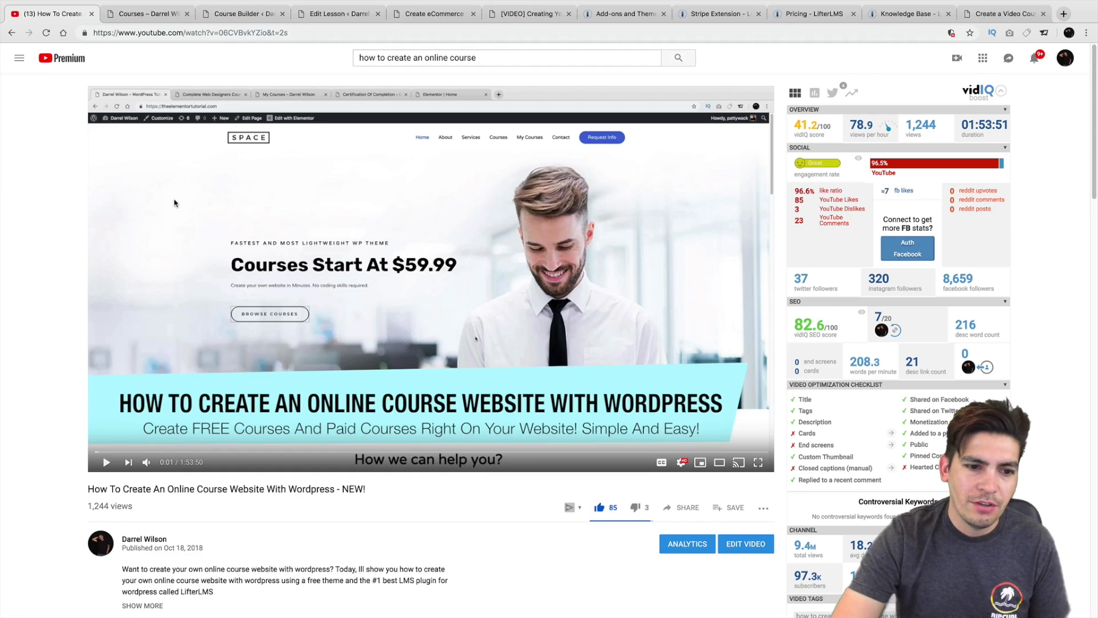
Skim the YouTube video's comments, then return to the [VIDEO] Creating Your Video Course lesson.
scroll(110, 336, down, 3)
scroll(110, 338, down, 2)
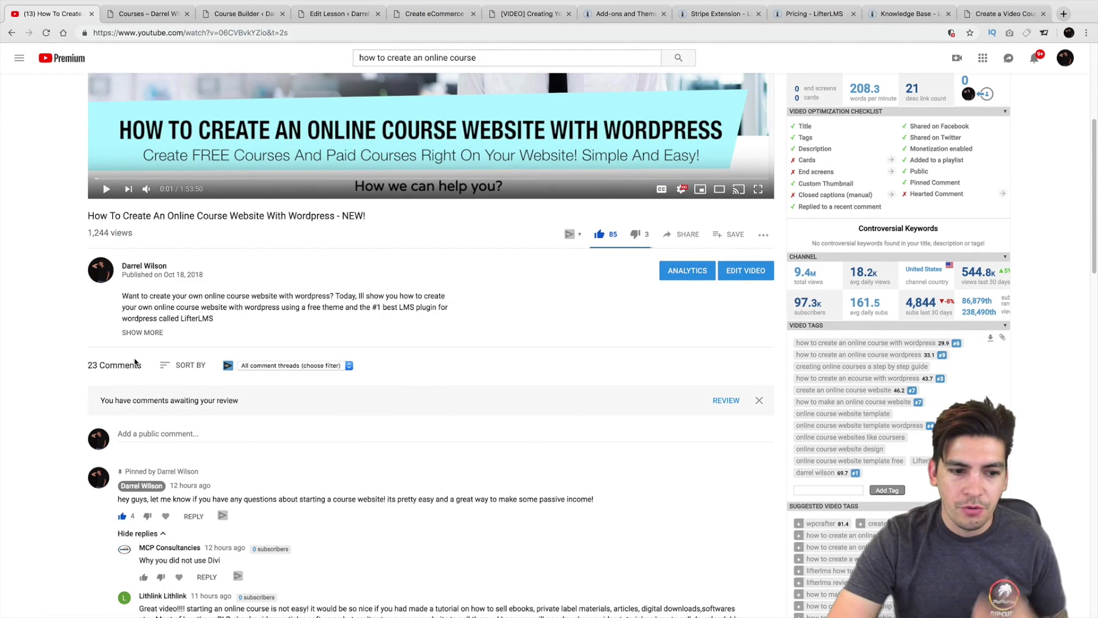
scroll(135, 362, up, 5)
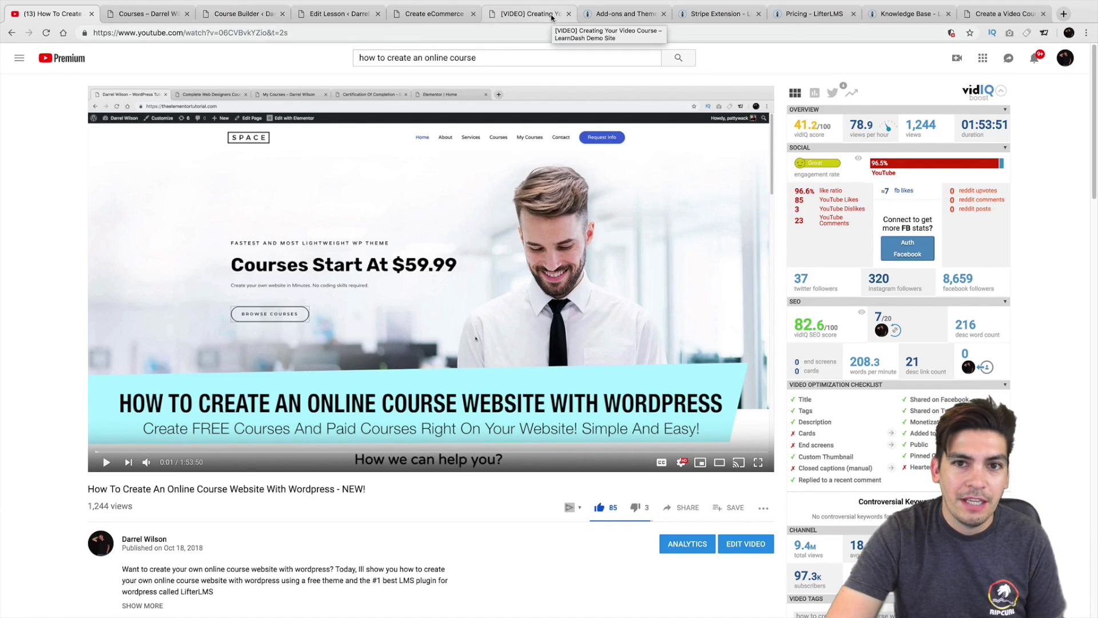
click(536, 13)
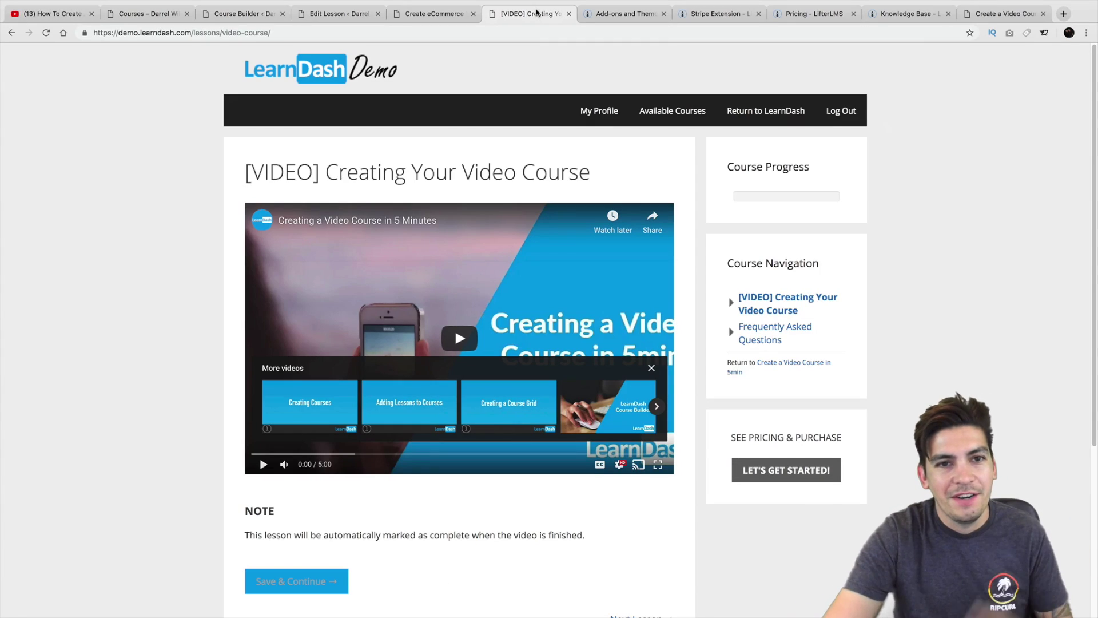
In the Learn Web Design Now course builder, drag Who LifterLMS is For above New Lesson, then back below it.
click(339, 13)
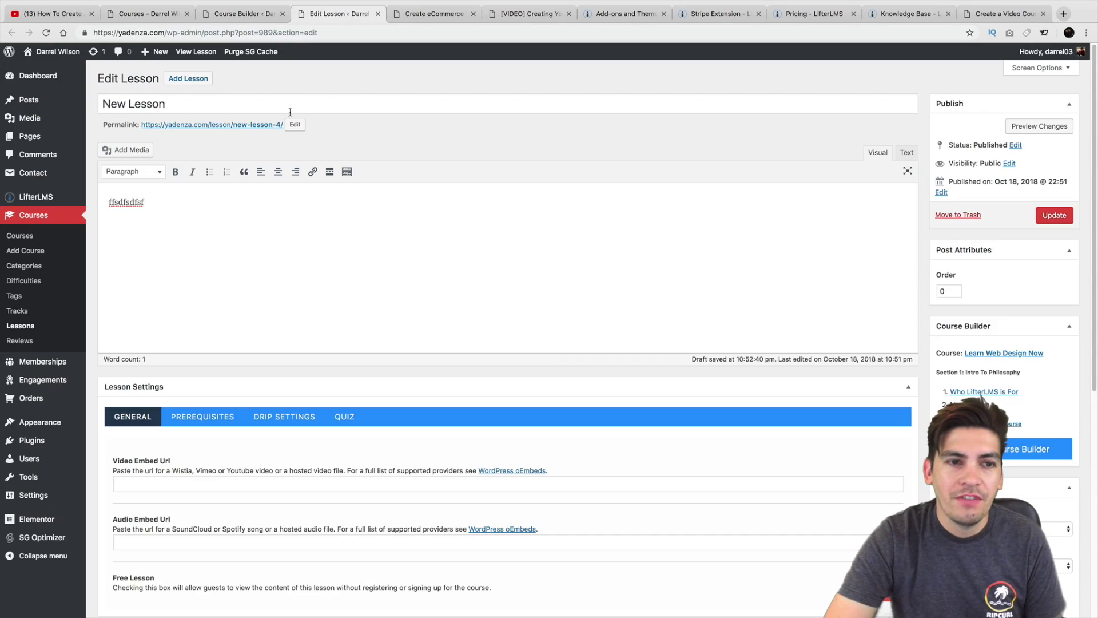
click(239, 18)
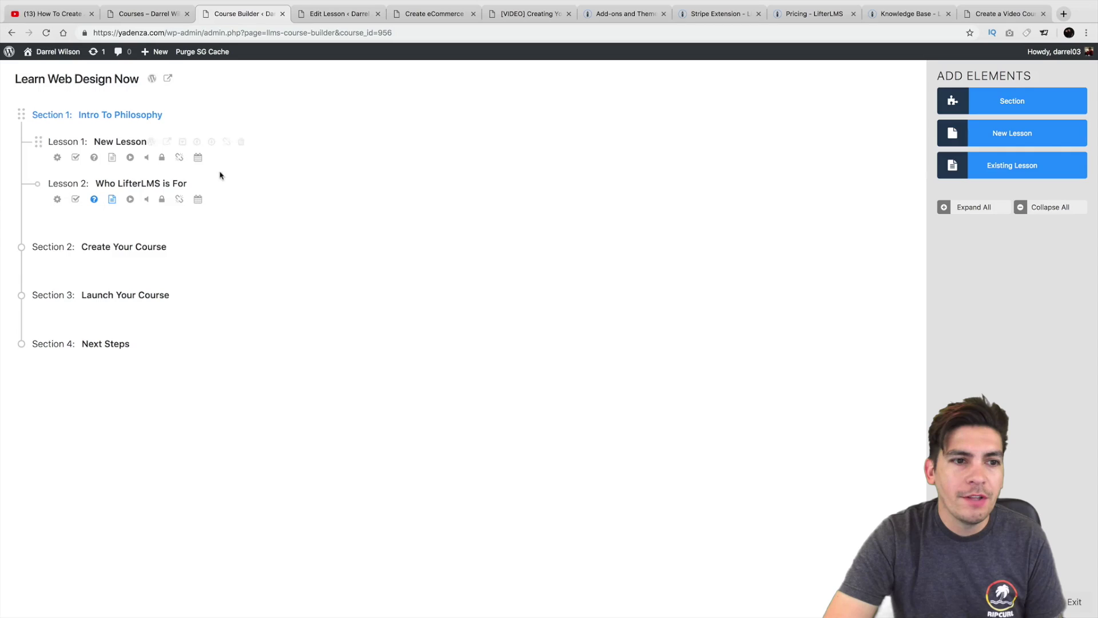
drag(37, 183, 44, 143)
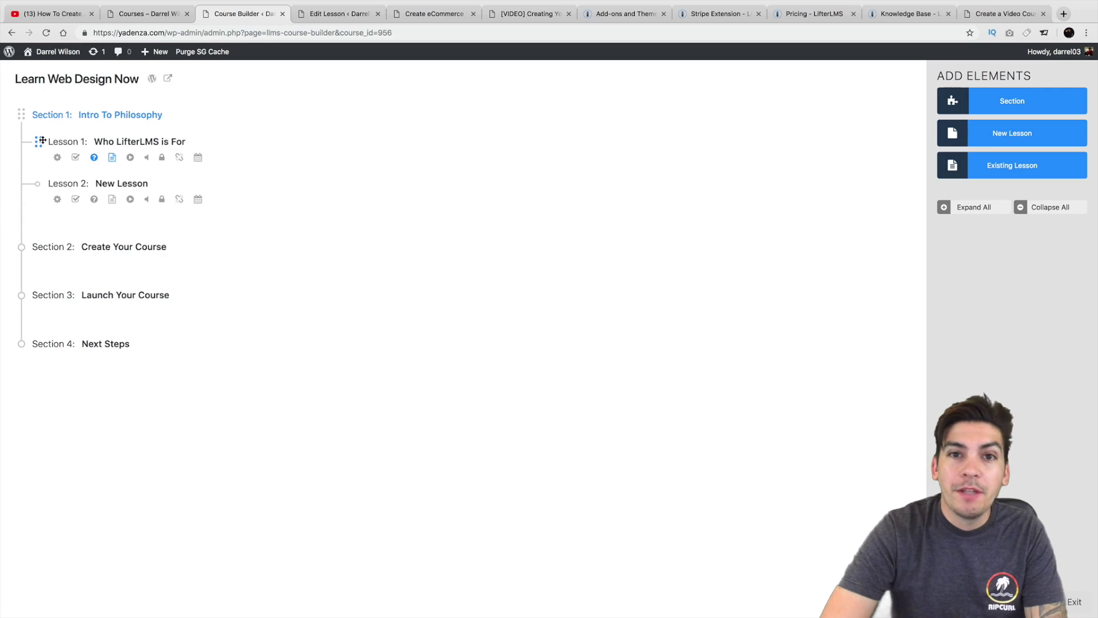
drag(40, 140, 46, 198)
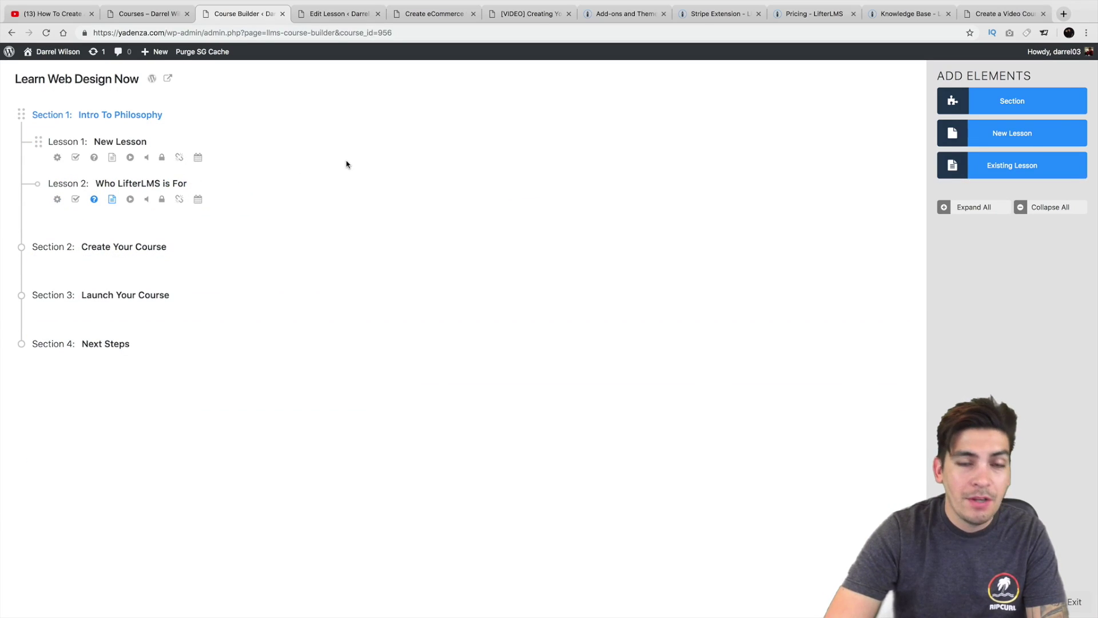